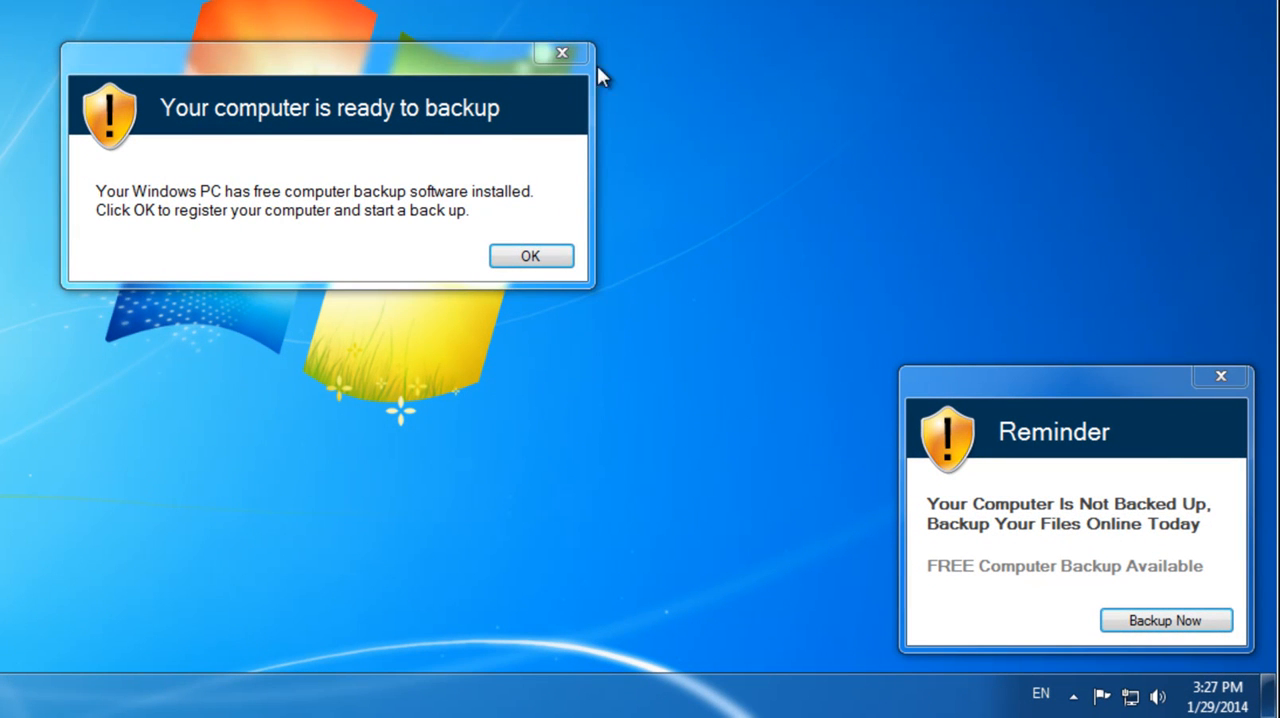
Dismiss the 'Your computer is ready to backup' dialog and close the Reminder popup.
{"action": "left_click", "coordinate": [548, 262]}
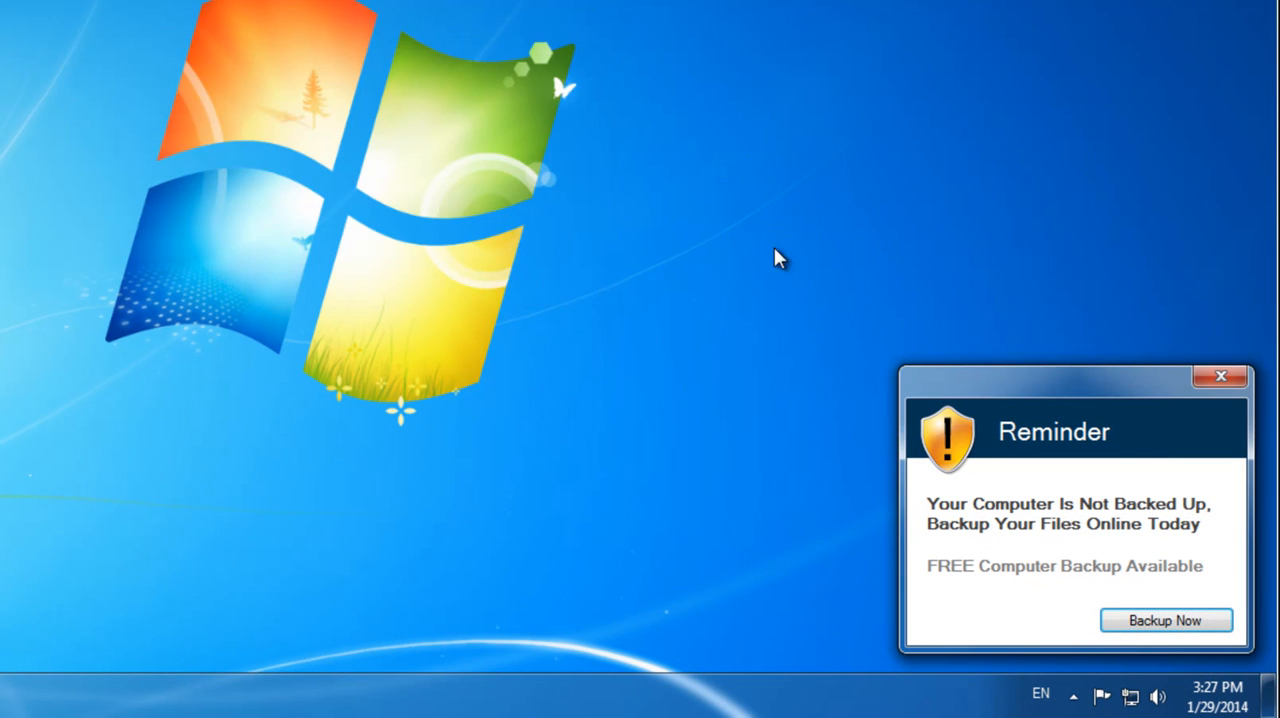
{"action": "left_click", "coordinate": [1222, 377]}
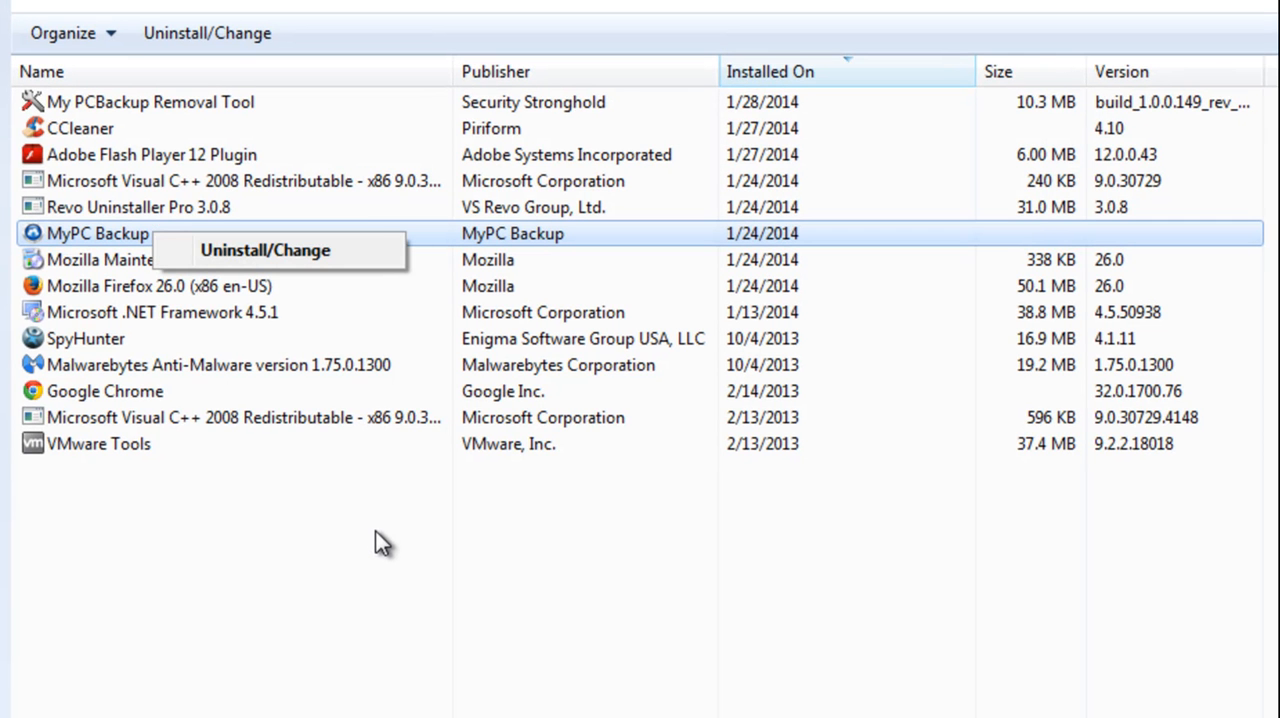
Back out of the Uninstall/Change menu and select MyPC Backup in Programs and Features.
{"action": "left_click", "coordinate": [375, 543]}
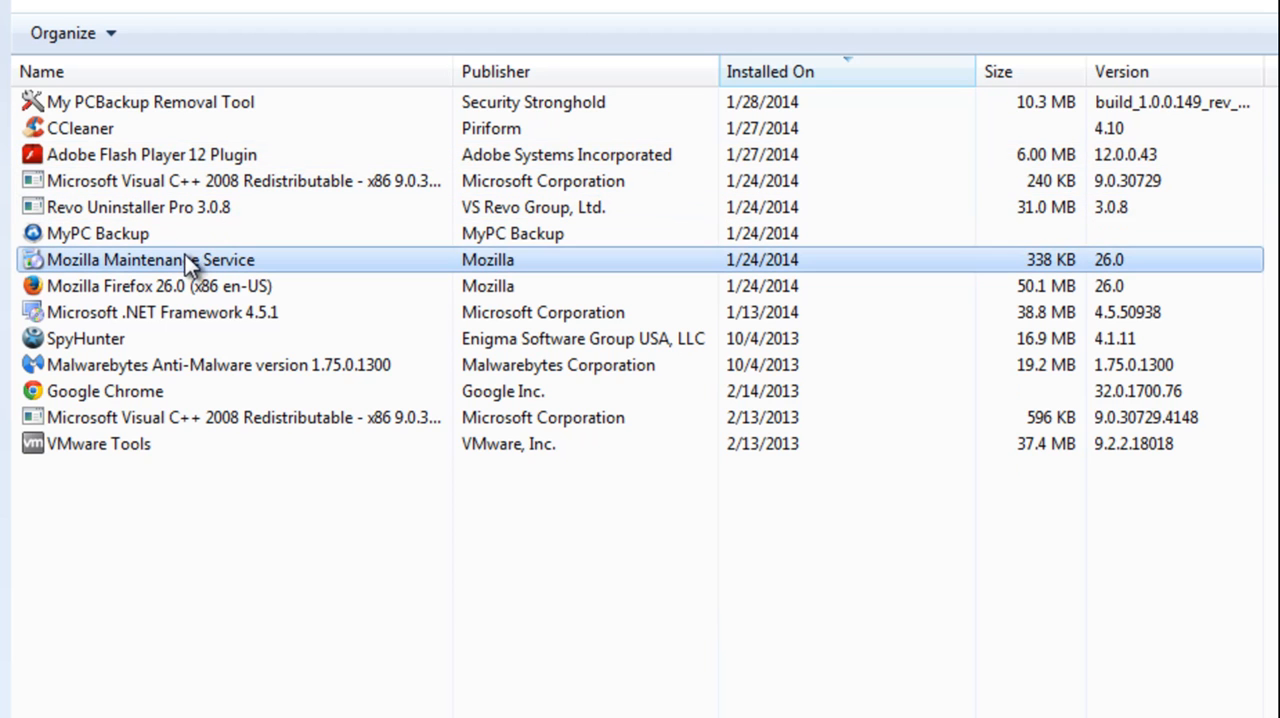
{"action": "left_click", "coordinate": [146, 232]}
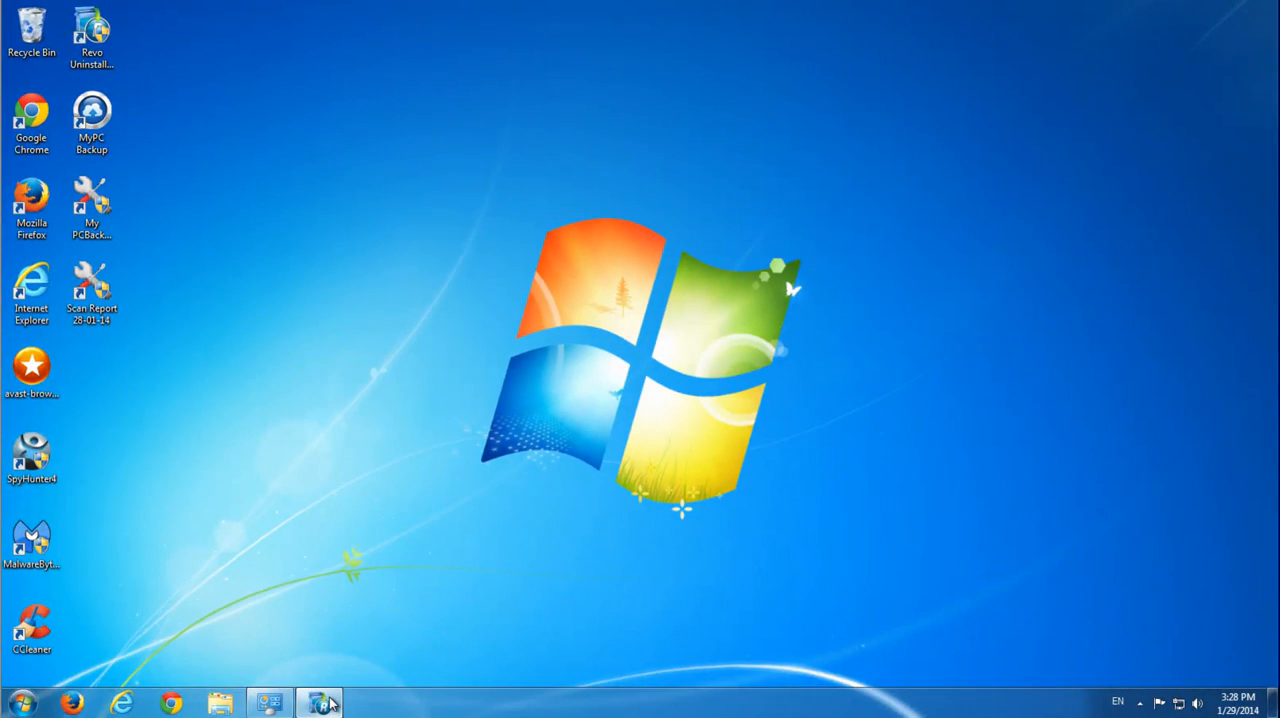
Launch Revo Uninstaller Pro and select MyPC Backup under New Programs as the program to remove.
{"action": "left_click", "coordinate": [320, 703]}
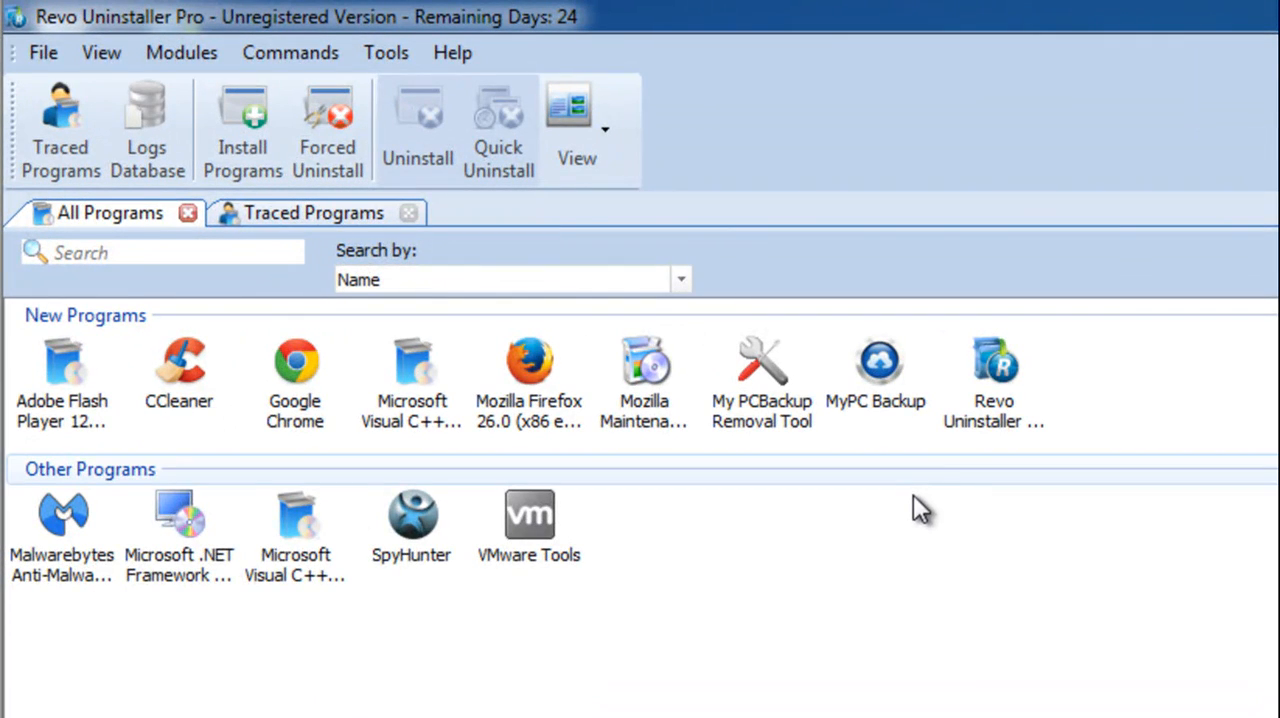
{"action": "left_click", "coordinate": [888, 381]}
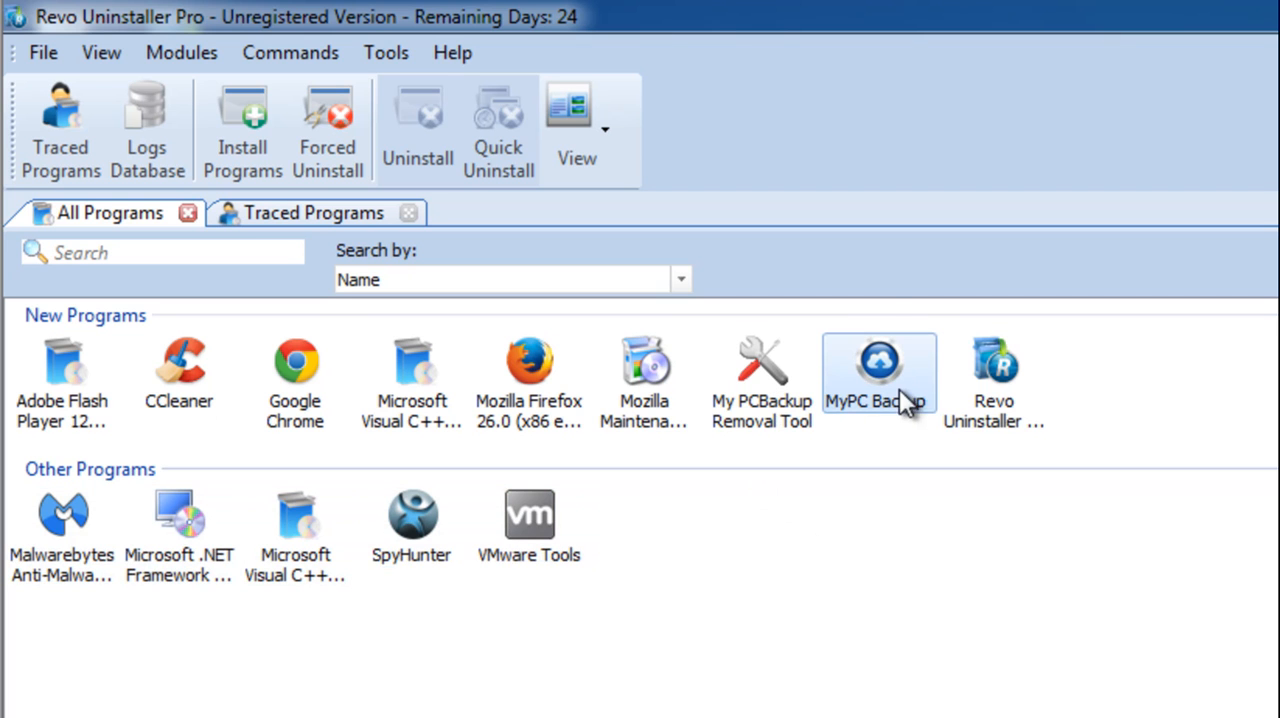
{"action": "left_click", "coordinate": [762, 380]}
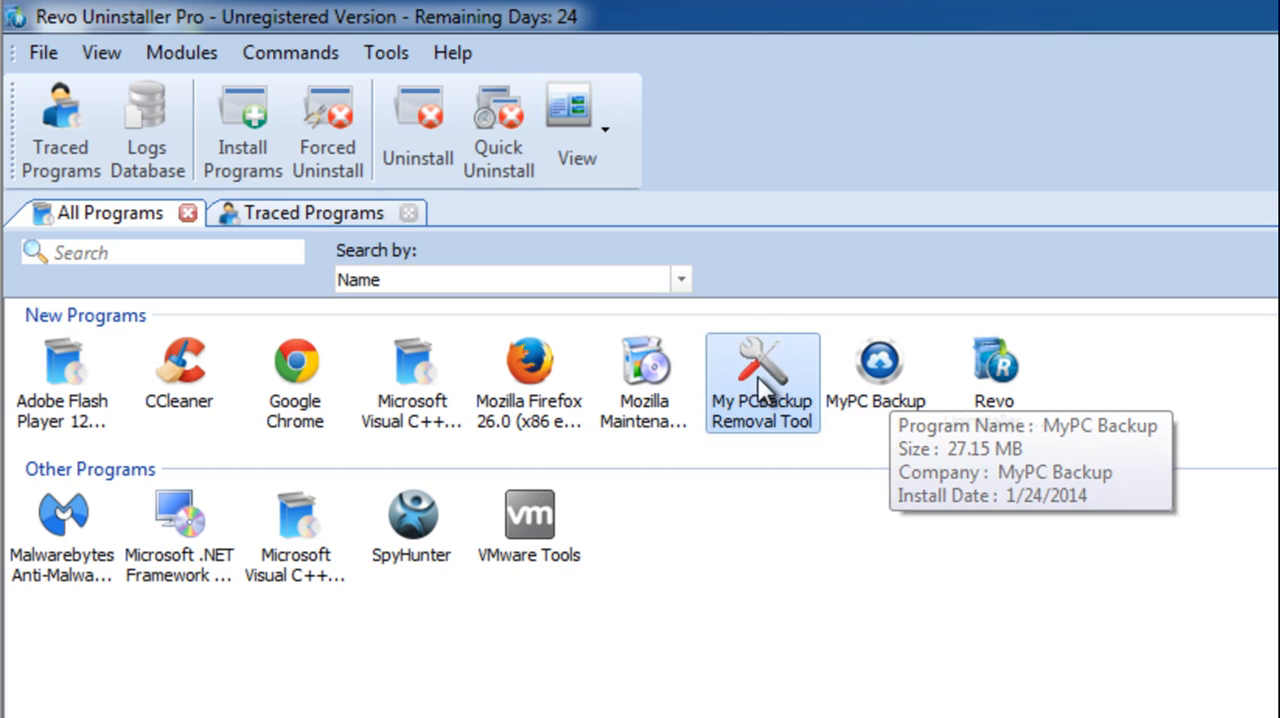
{"action": "left_click", "coordinate": [871, 373]}
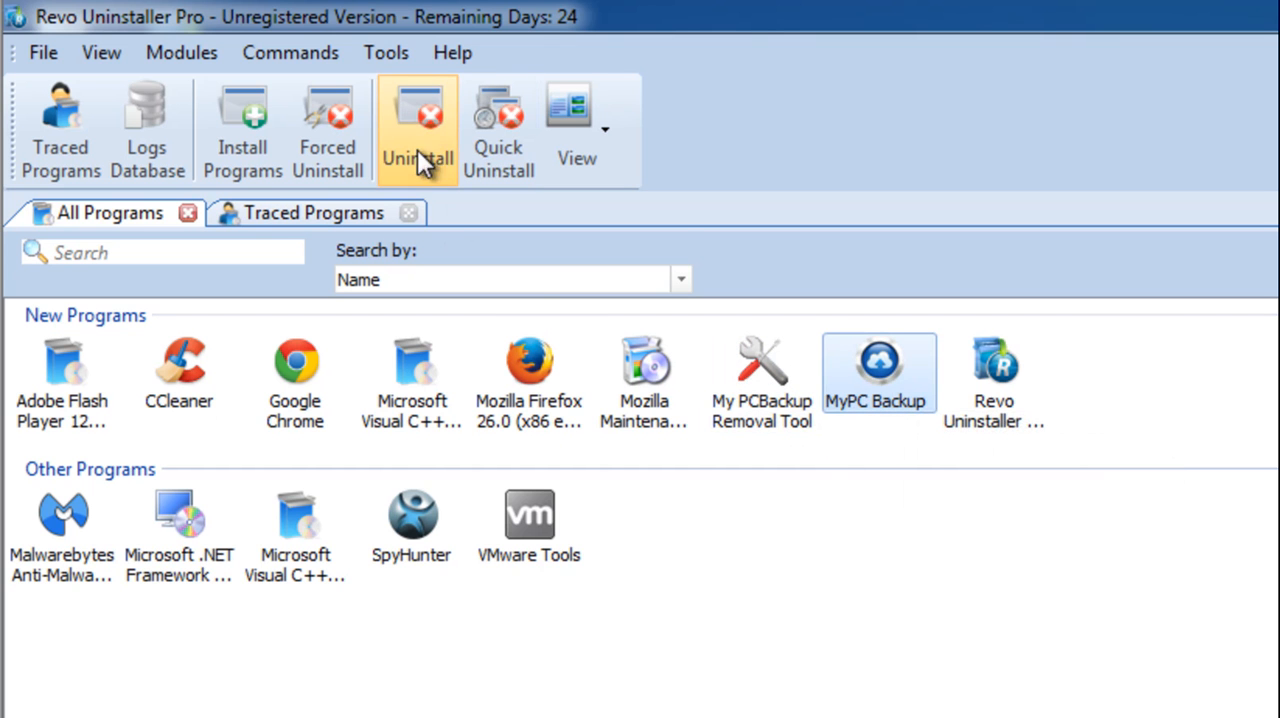
Start the MyPC Backup uninstall, decline the free 1GB offer and let its own uninstaller run.
{"action": "left_click", "coordinate": [412, 121]}
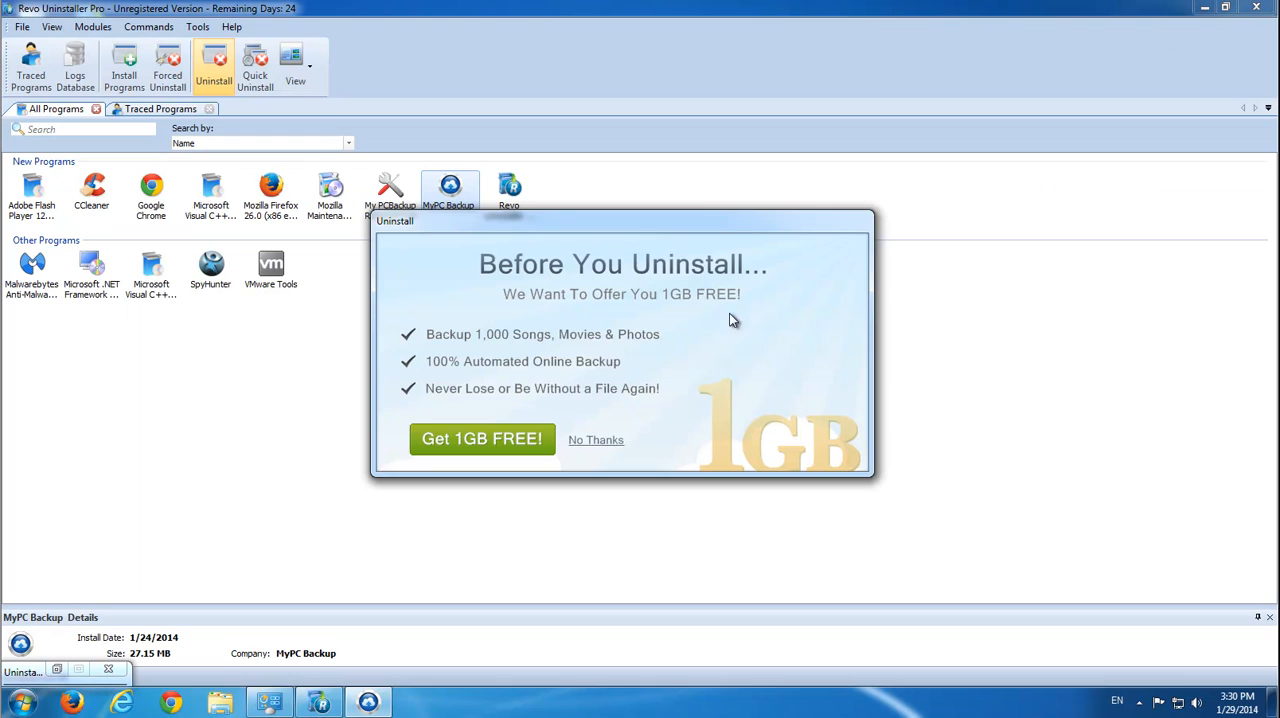
{"action": "left_click", "coordinate": [596, 440]}
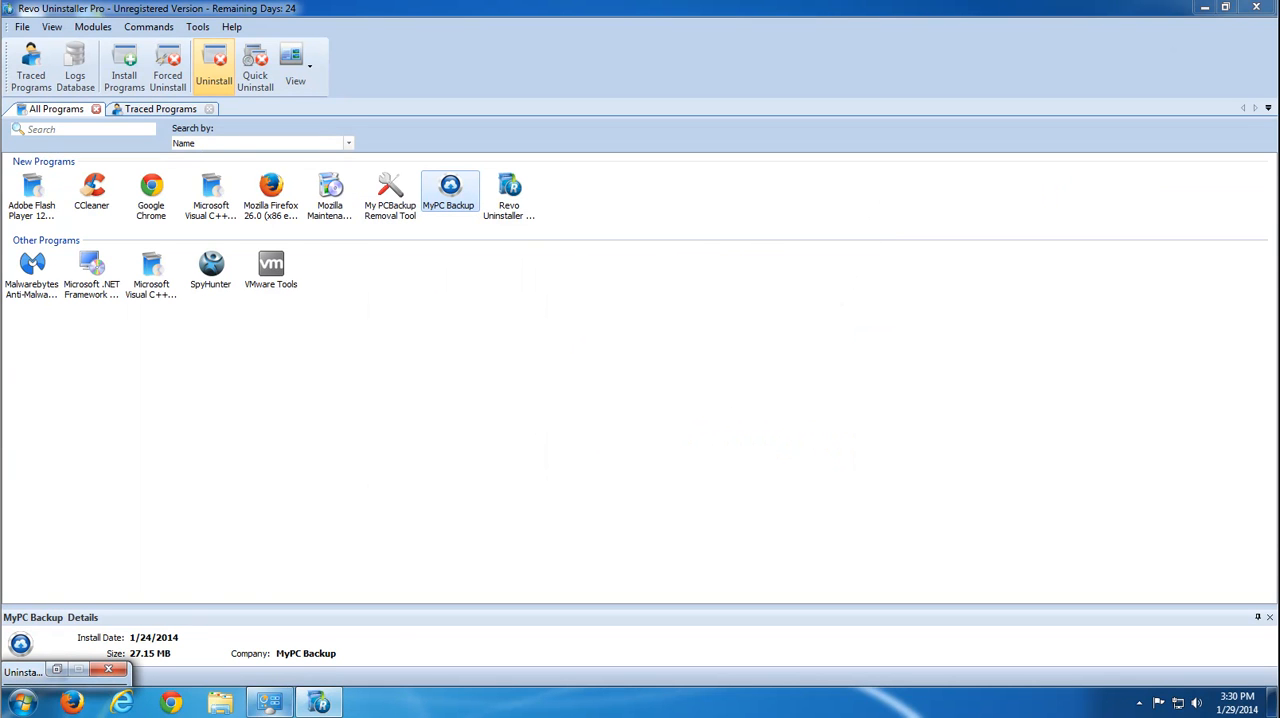
{"action": "left_click", "coordinate": [55, 670]}
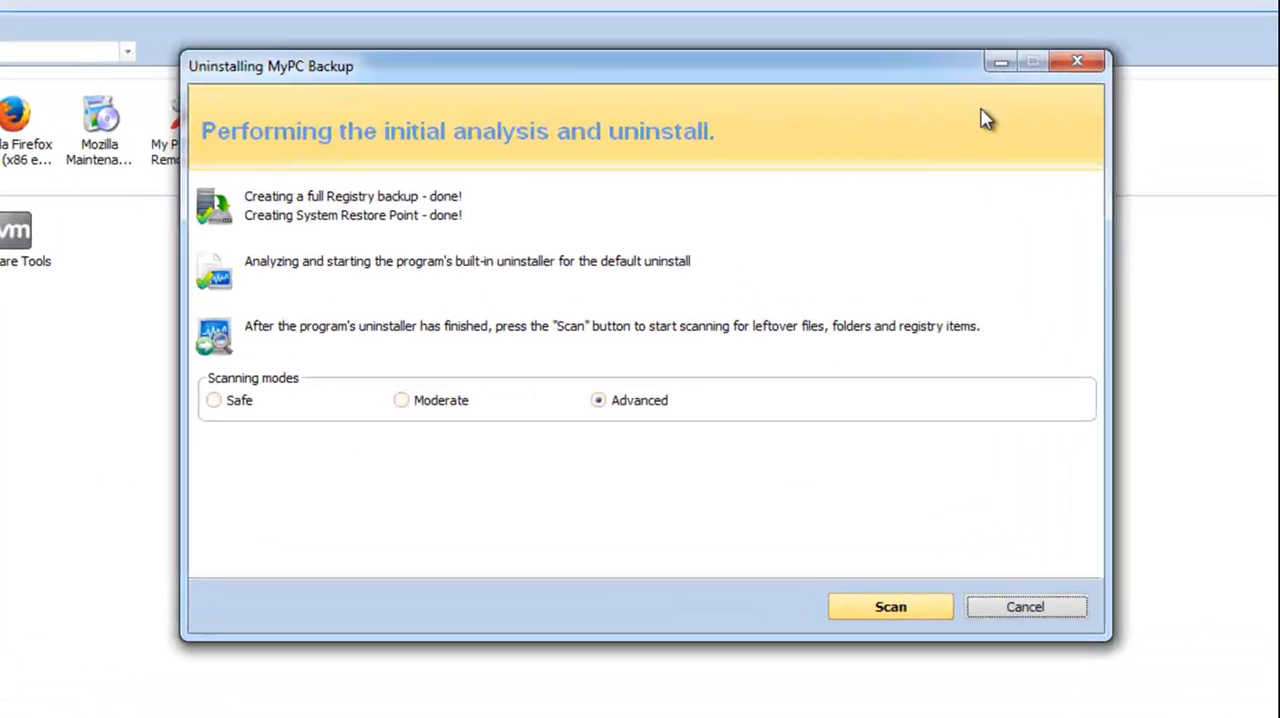
{"action": "left_click", "coordinate": [1005, 57]}
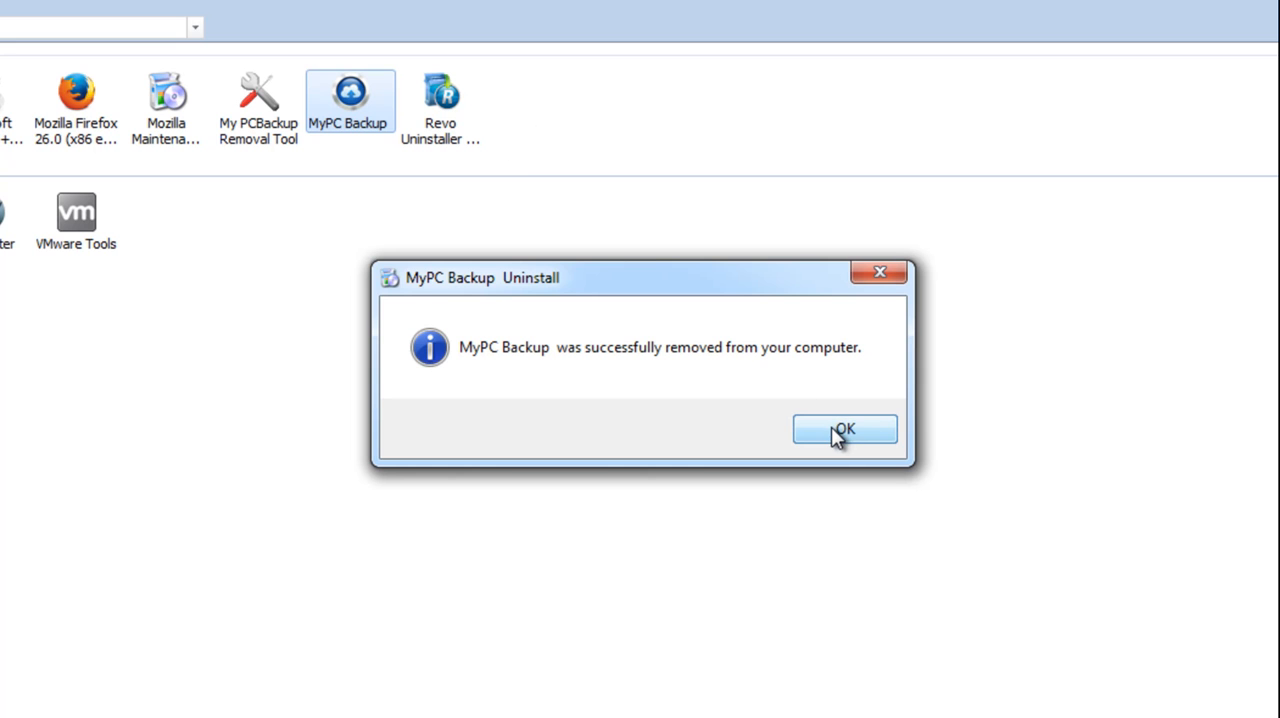
Scan for MyPC Backup leftovers, select all found items and delete the leftover folder and file.
{"action": "left_click", "coordinate": [837, 437]}
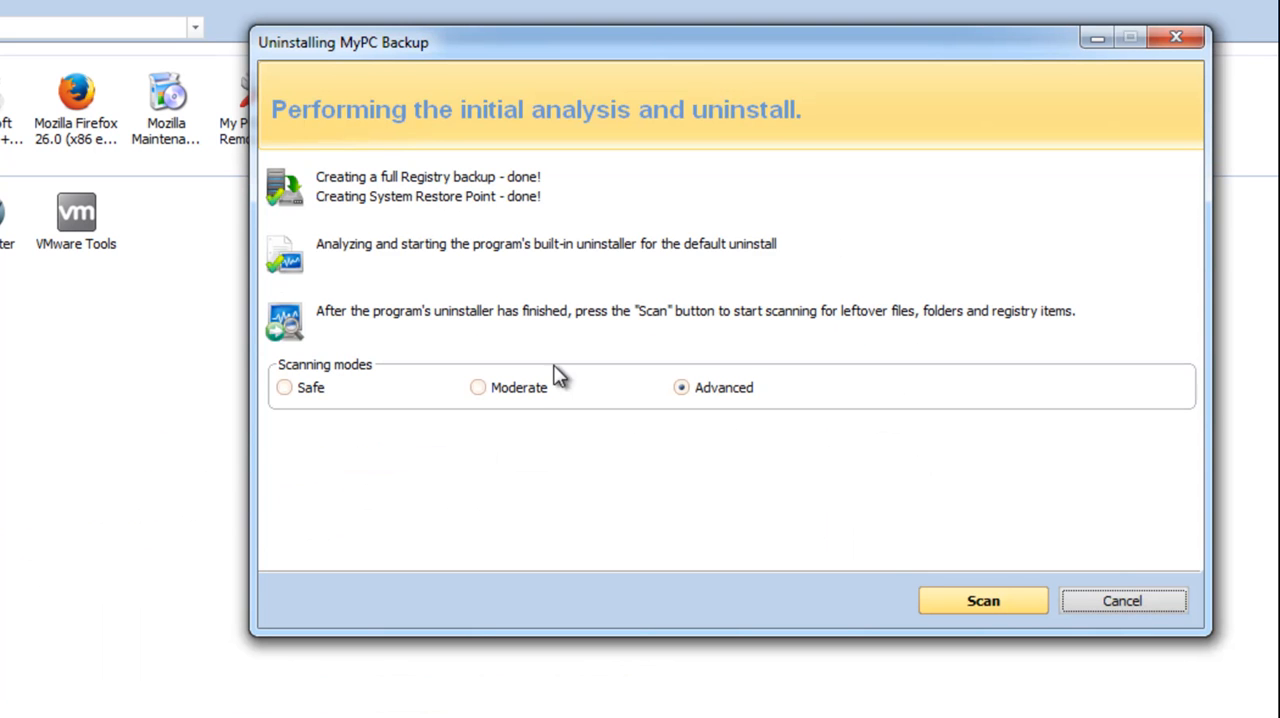
{"action": "left_click", "coordinate": [981, 601]}
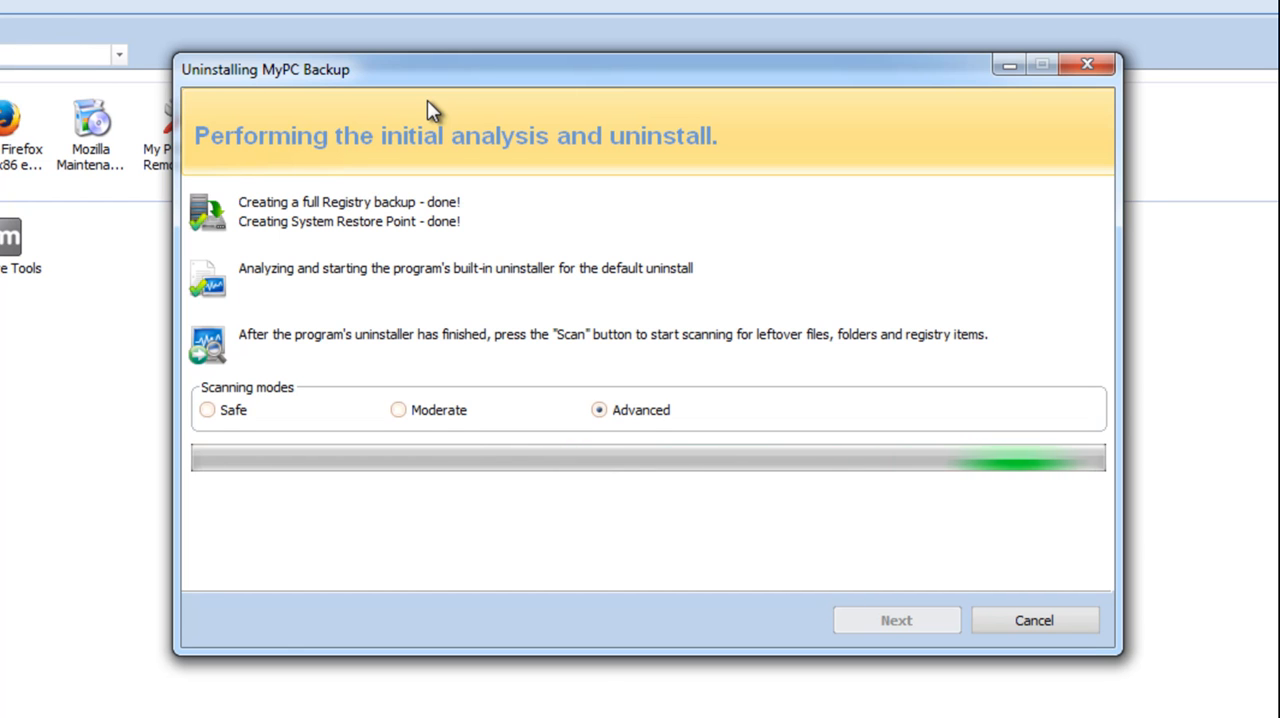
{"action": "left_click", "coordinate": [219, 240]}
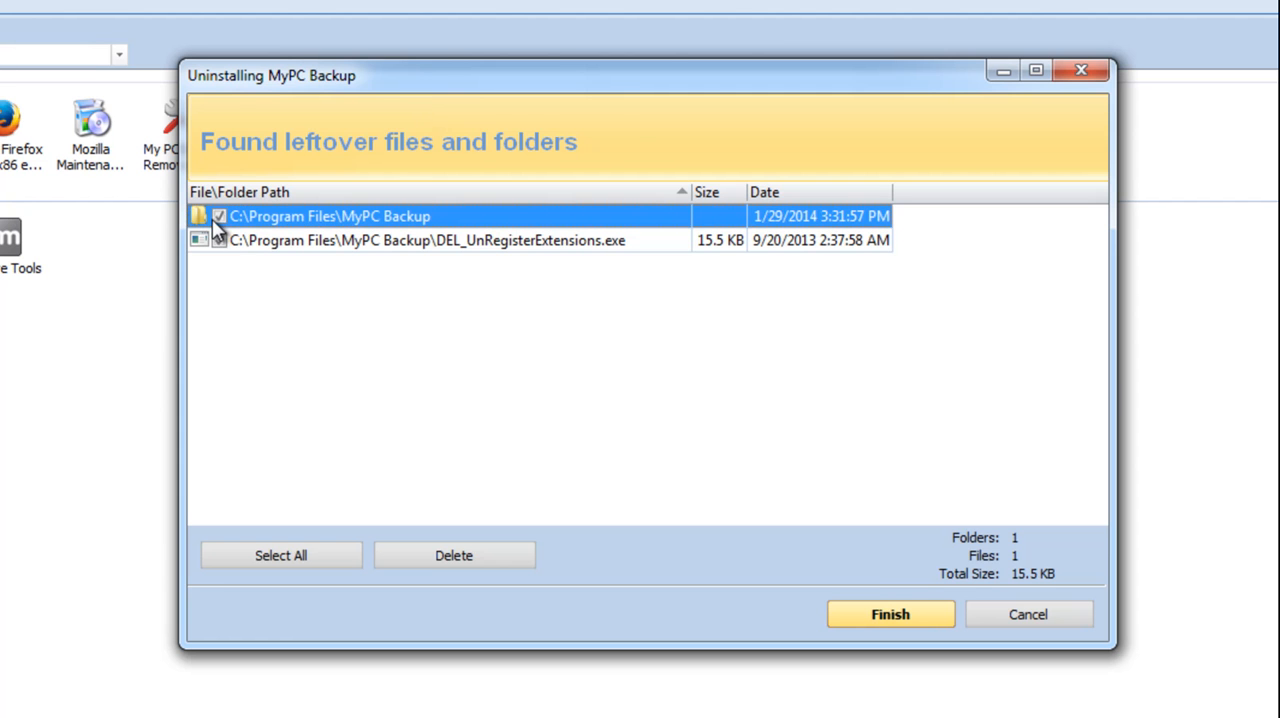
{"action": "left_click", "coordinate": [219, 216]}
{"action": "left_click", "coordinate": [455, 555]}
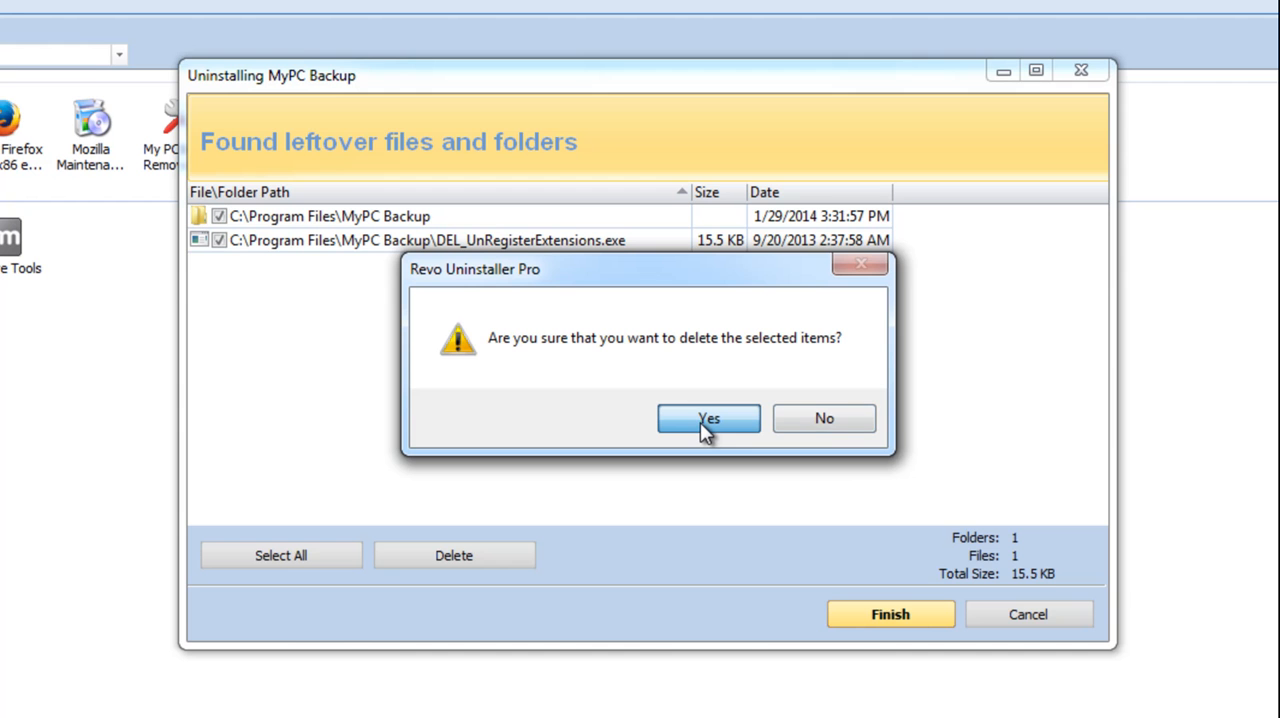
{"action": "left_click", "coordinate": [700, 422]}
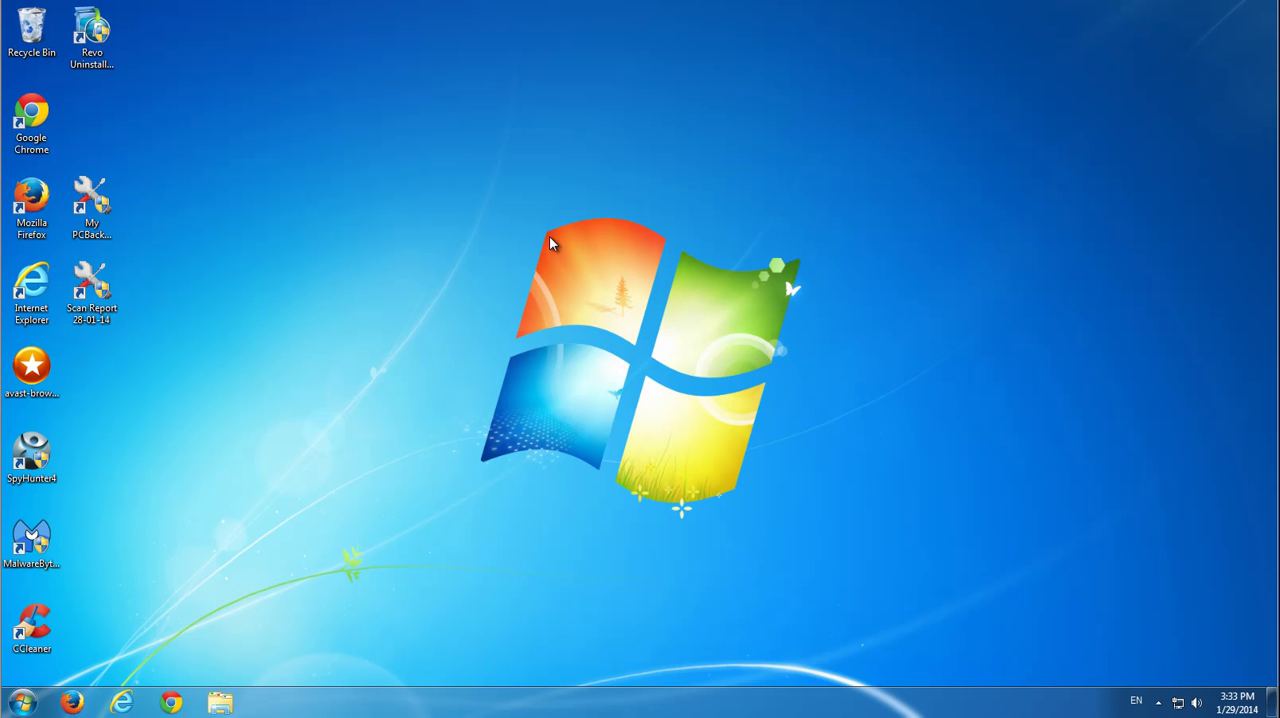
{"action": "double_click", "coordinate": [92, 290]}
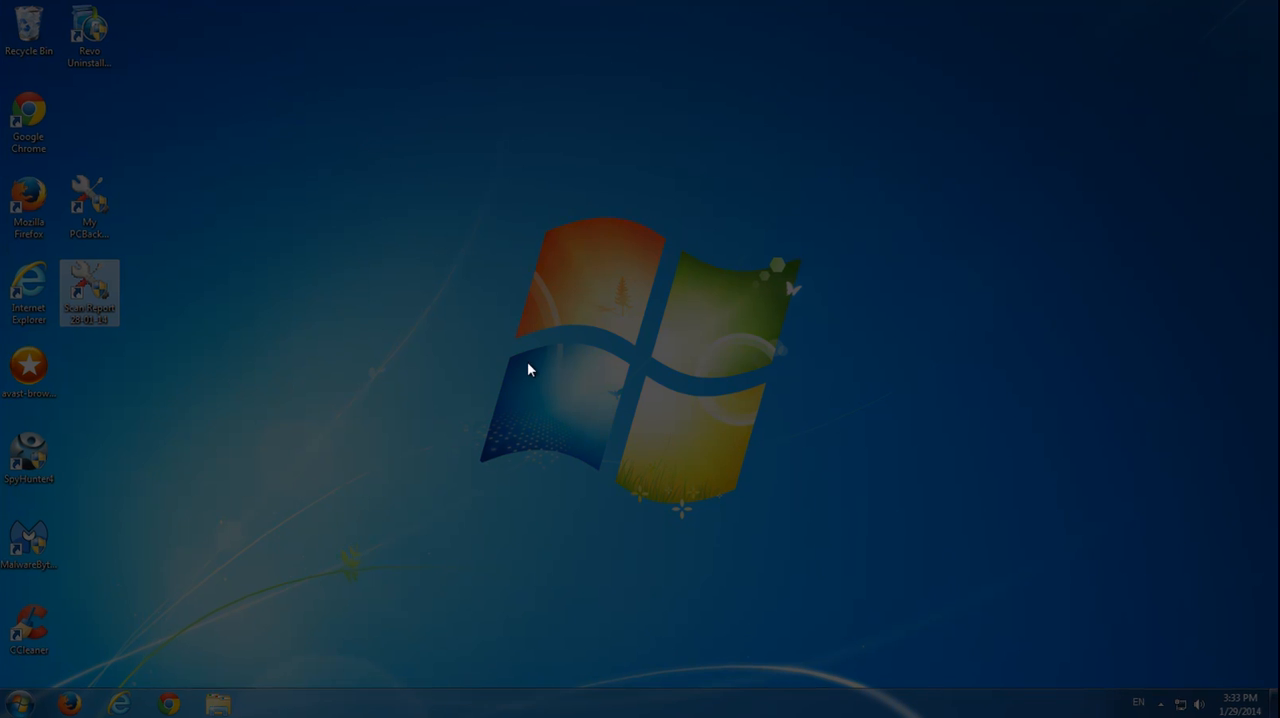
Allow My PCBackup Removal Tool to run and review its scan of 48 malicious MyPC Backup items.
{"action": "left_click", "coordinate": [740, 396]}
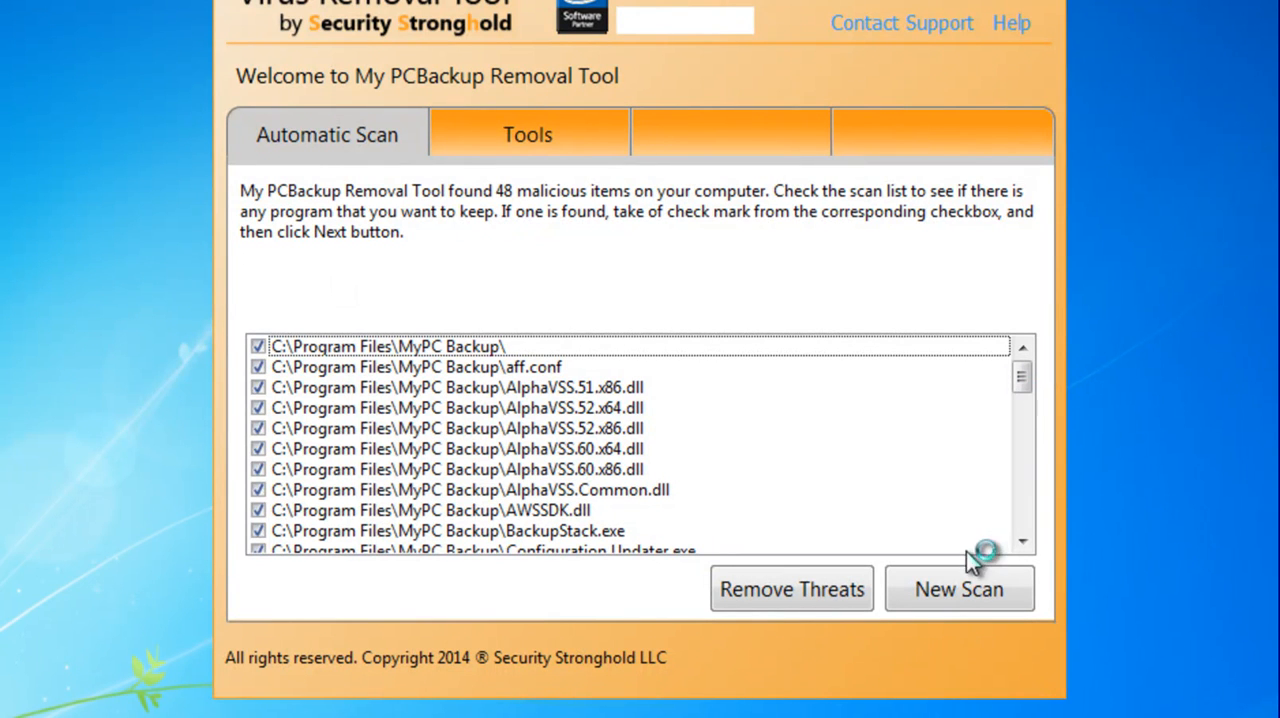
{"action": "mouse_move", "coordinate": [1021, 380]}
{"action": "left_mouse_down"}
{"action": "mouse_move", "coordinate": [1026, 543]}
{"action": "mouse_move", "coordinate": [1023, 355]}
{"action": "mouse_move", "coordinate": [1022, 512]}
{"action": "mouse_move", "coordinate": [1022, 375]}
{"action": "left_mouse_up"}
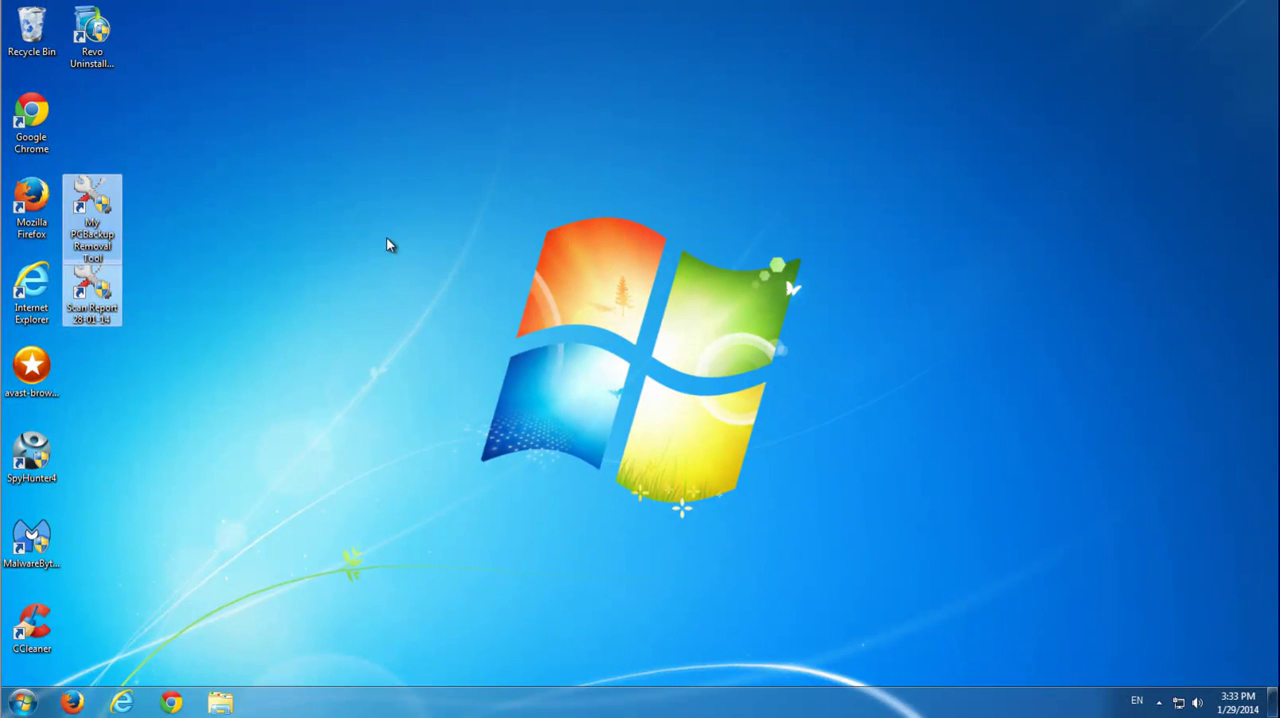
Refresh the desktop, relaunch Revo Uninstaller Pro and start a Forced Uninstall.
{"action": "left_click_drag", "start_coordinate": [92, 250], "coordinate": [417, 266]}
{"action": "right_click", "coordinate": [386, 237]}
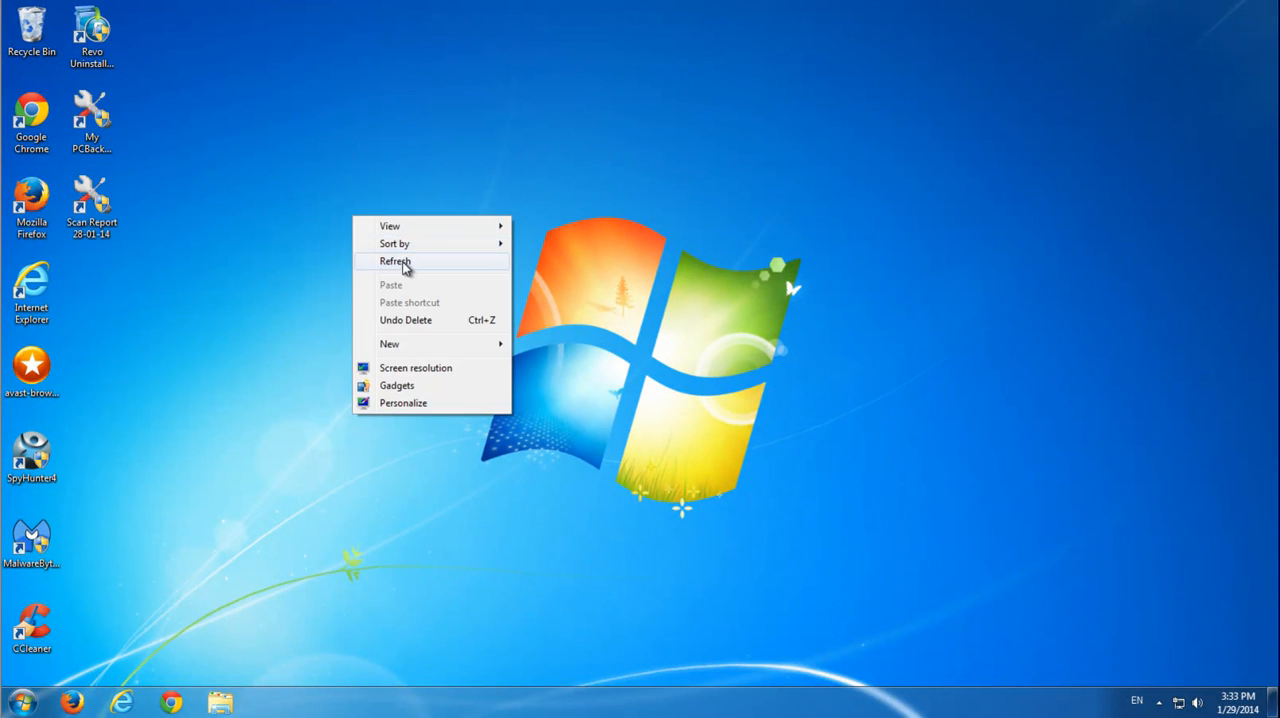
{"action": "left_click", "coordinate": [408, 268]}
{"action": "key", "text": "Return"}
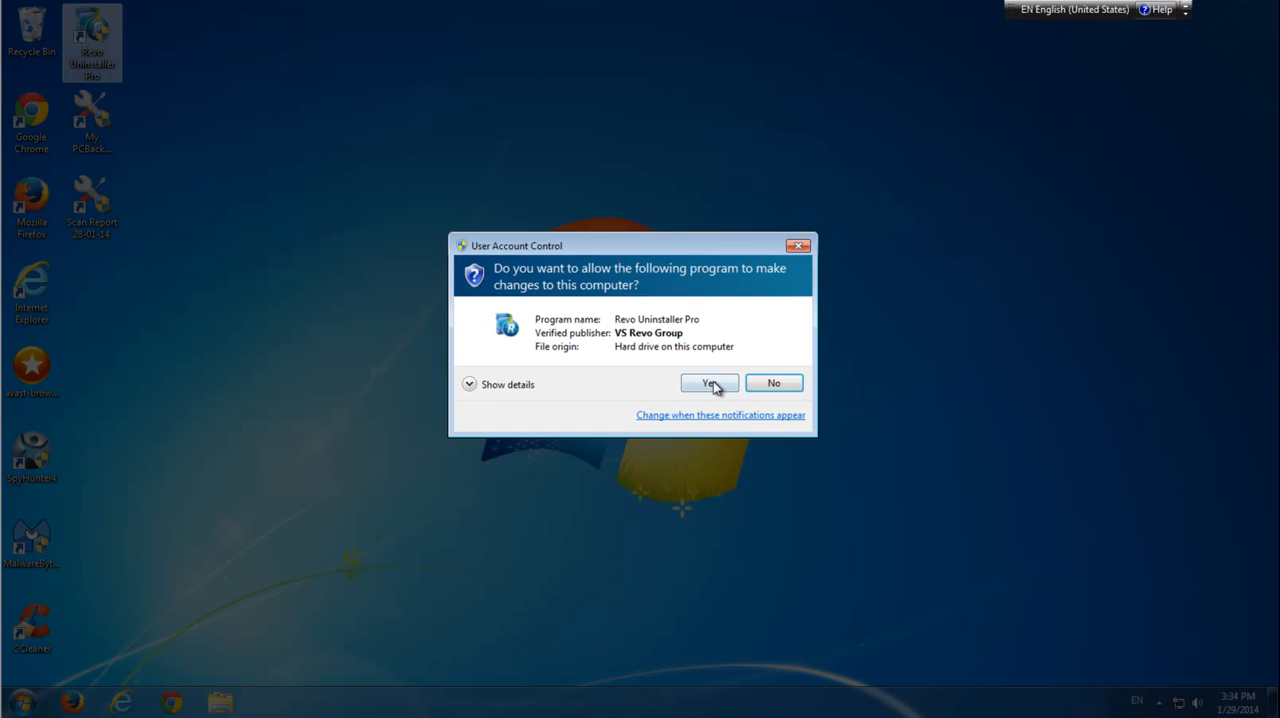
{"action": "left_click", "coordinate": [706, 382]}
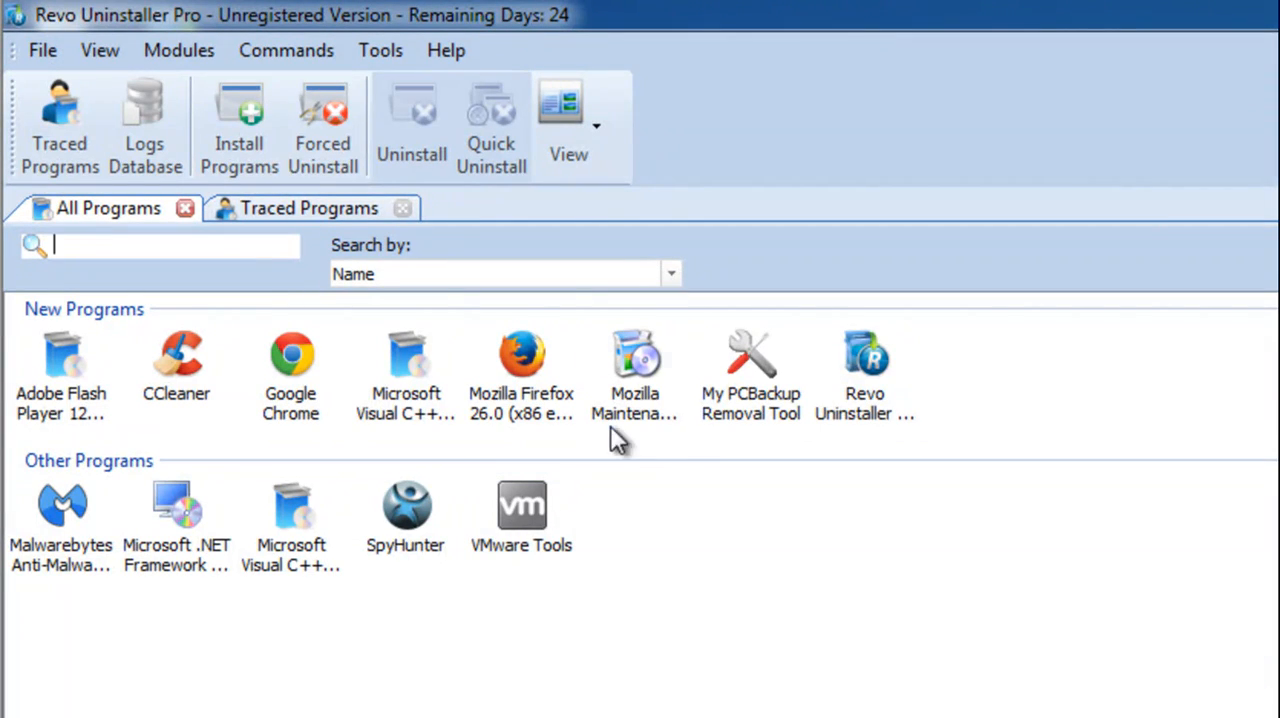
{"action": "left_click", "coordinate": [338, 125]}
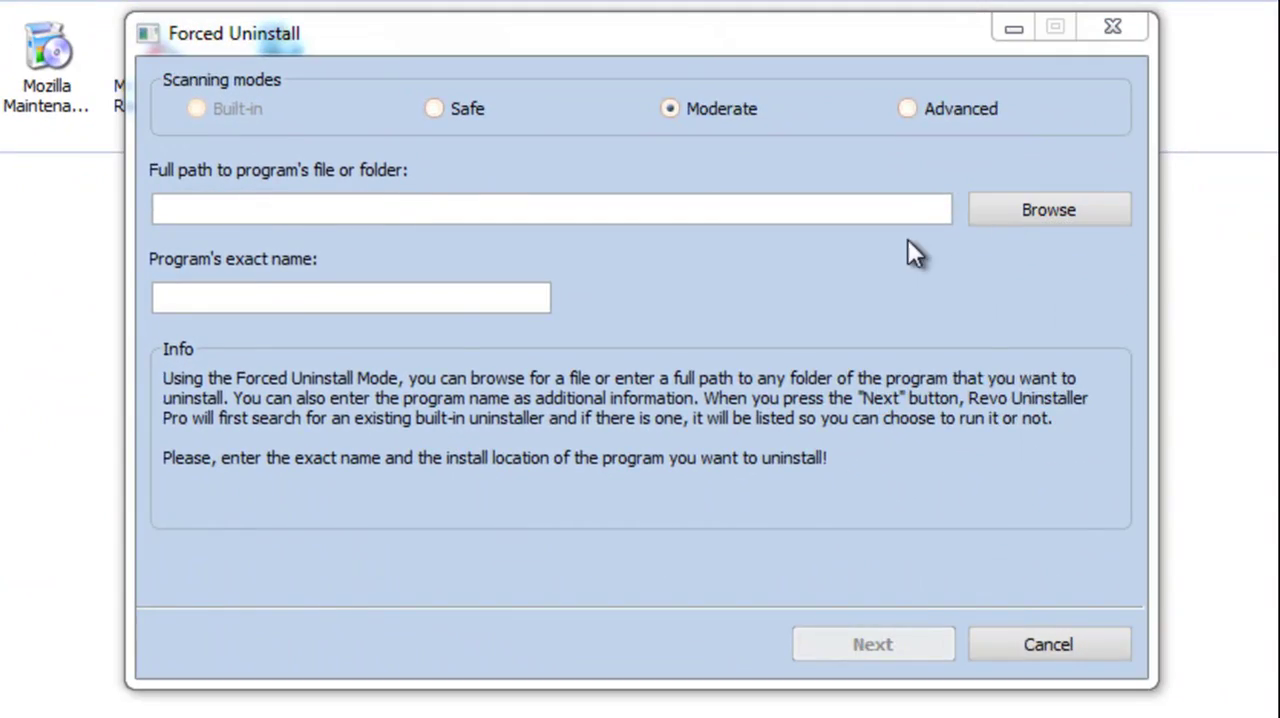
Browse to C:\Program Files\My PCBackup Removal Tool\MyPCBackupRemovalTool.exe and select its found built-in uninstaller.
{"action": "left_click", "coordinate": [1048, 209]}
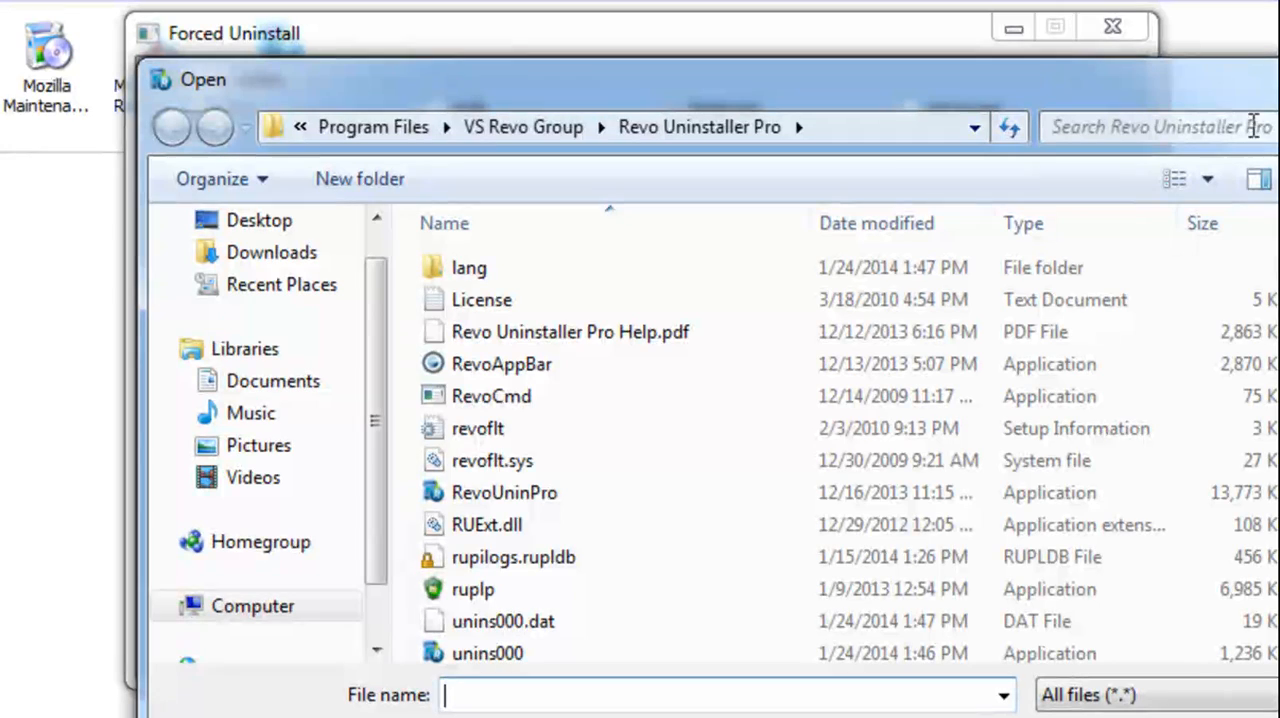
{"action": "left_click", "coordinate": [373, 127]}
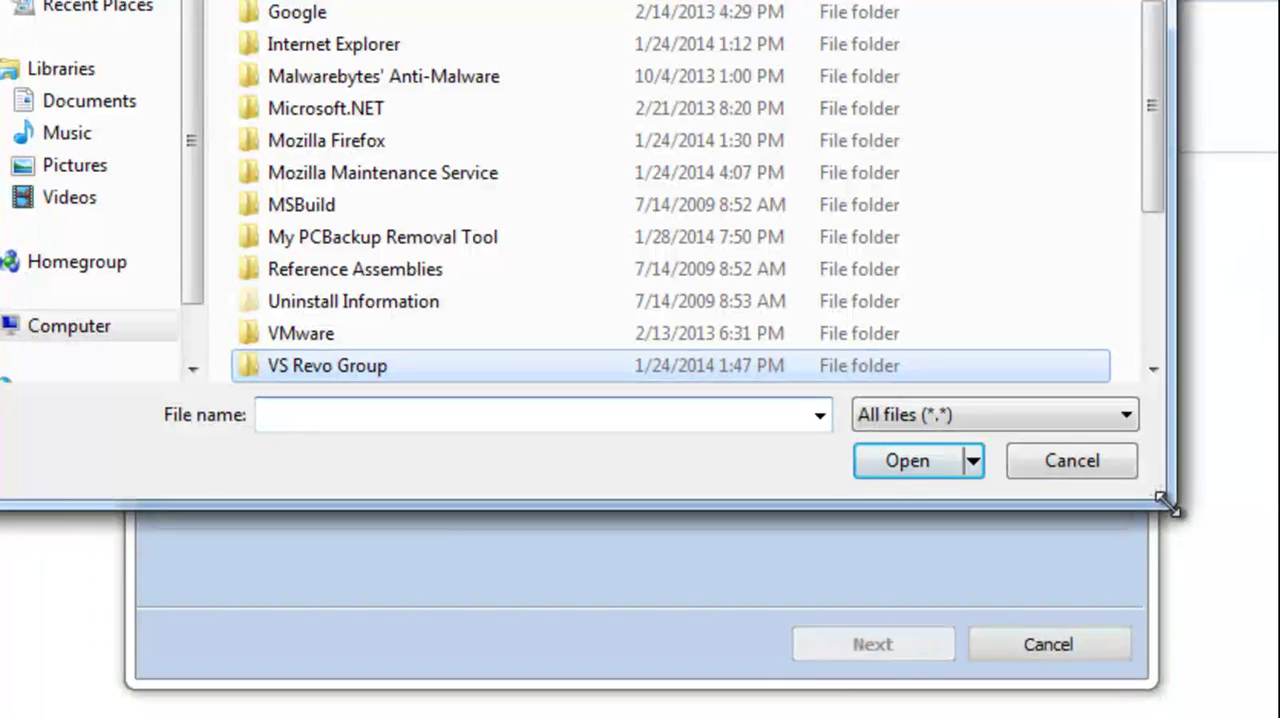
{"action": "left_click_drag", "start_coordinate": [1173, 505], "coordinate": [1270, 710]}
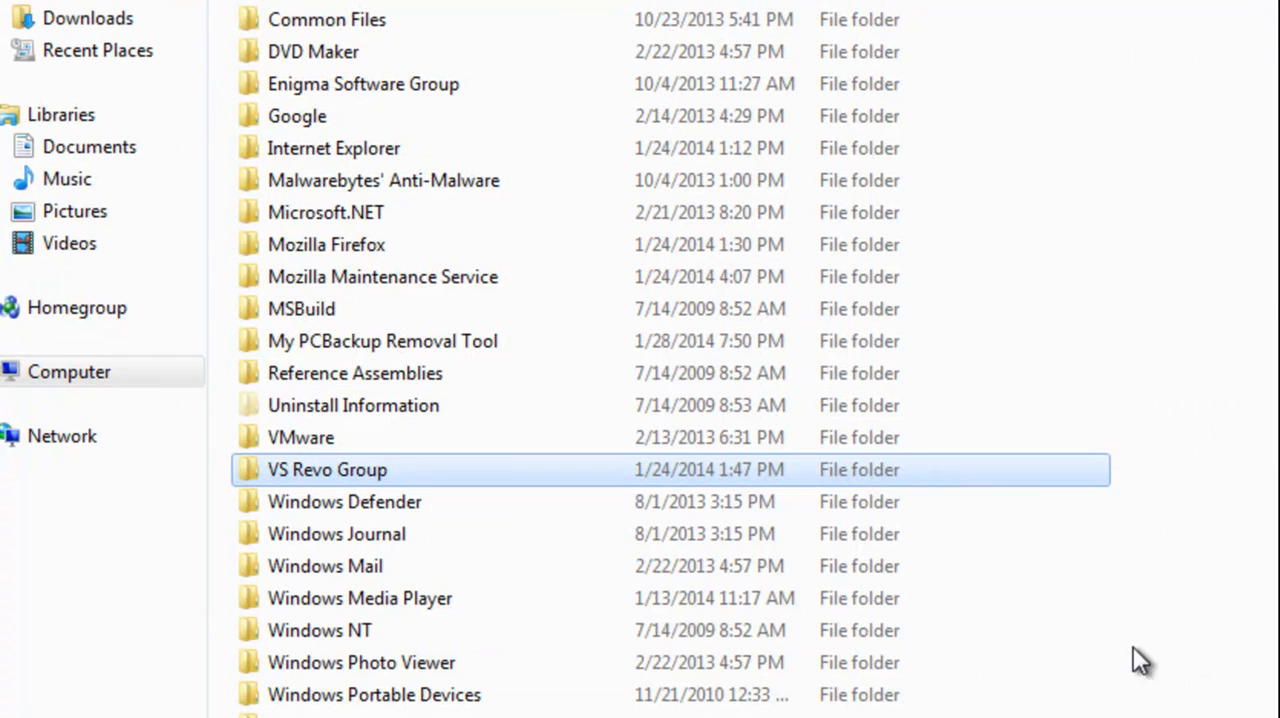
{"action": "left_click", "coordinate": [399, 345]}
{"action": "double_click", "coordinate": [399, 345]}
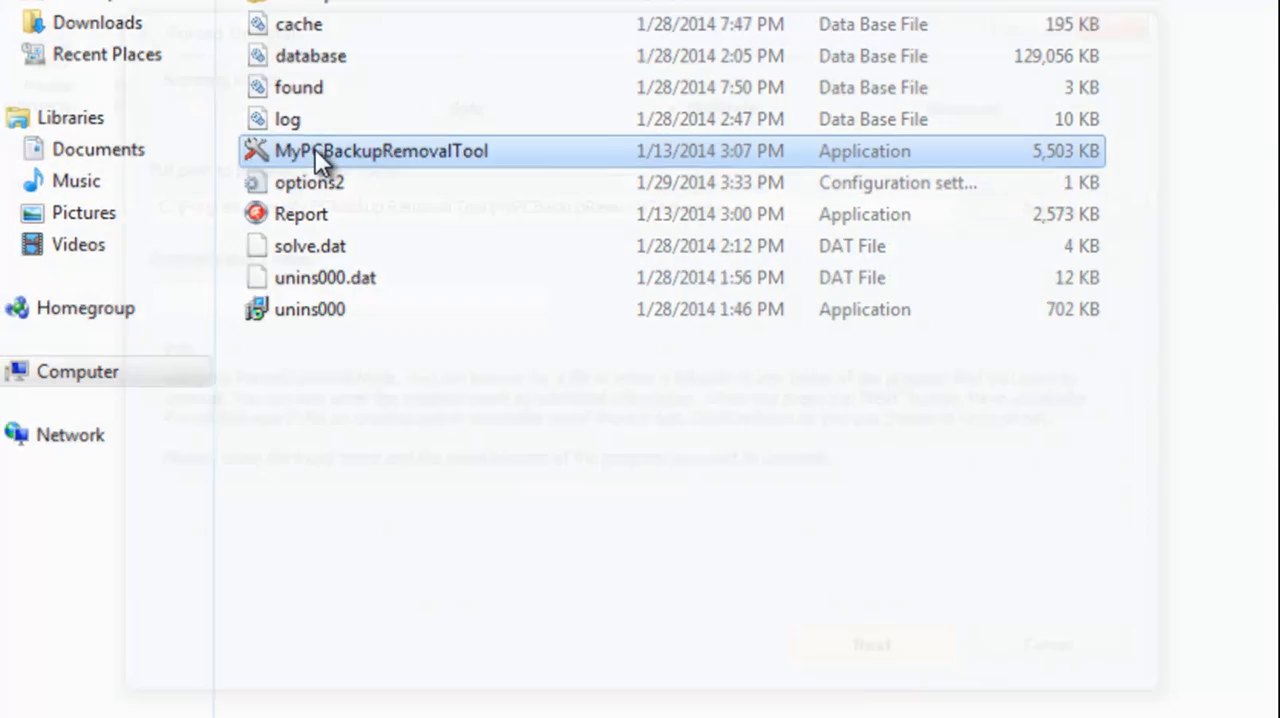
{"action": "double_click", "coordinate": [330, 151]}
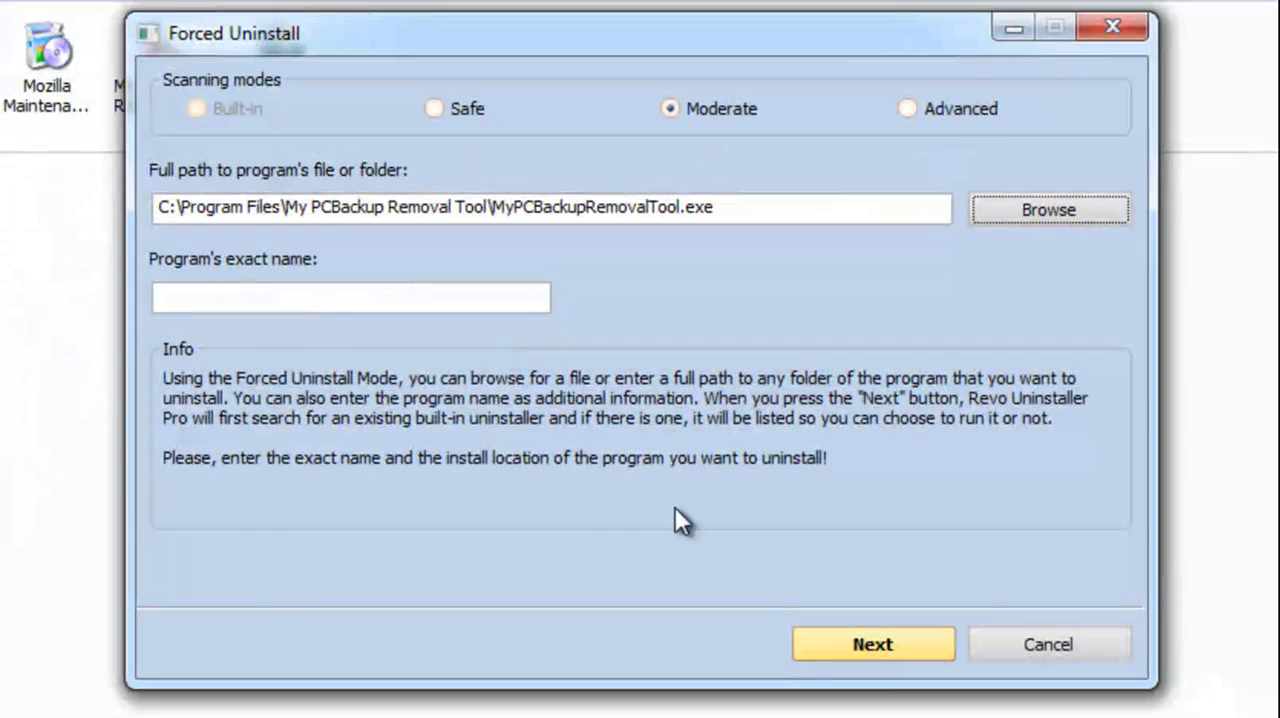
{"action": "left_click", "coordinate": [876, 648]}
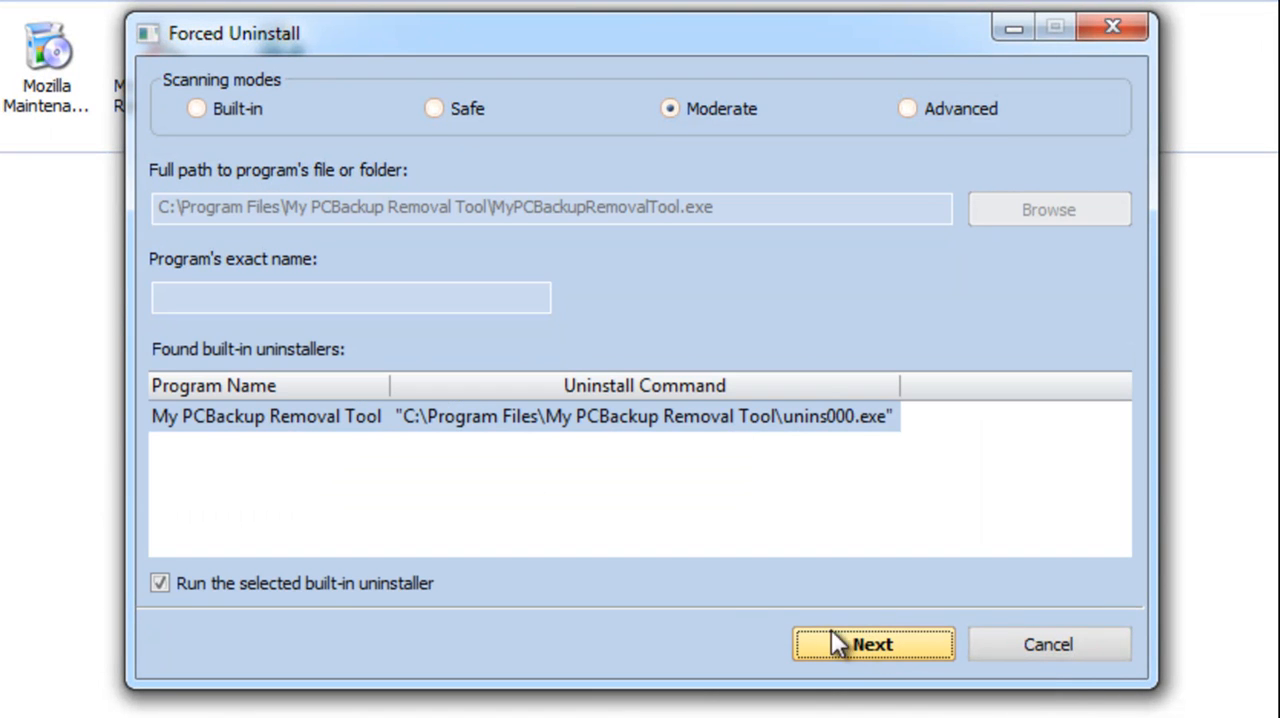
{"action": "left_click", "coordinate": [580, 420]}
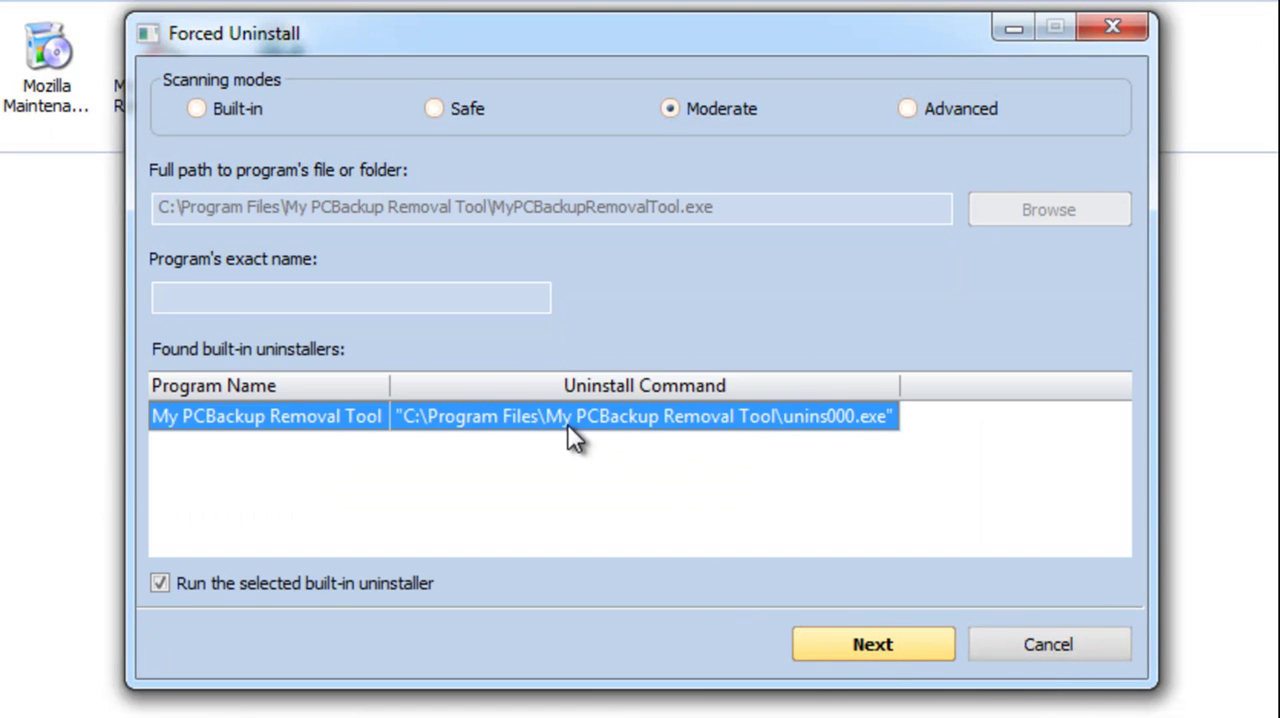
Run My PCBackup Removal Tool's built-in uninstaller and confirm complete removal.
{"action": "left_click", "coordinate": [878, 641]}
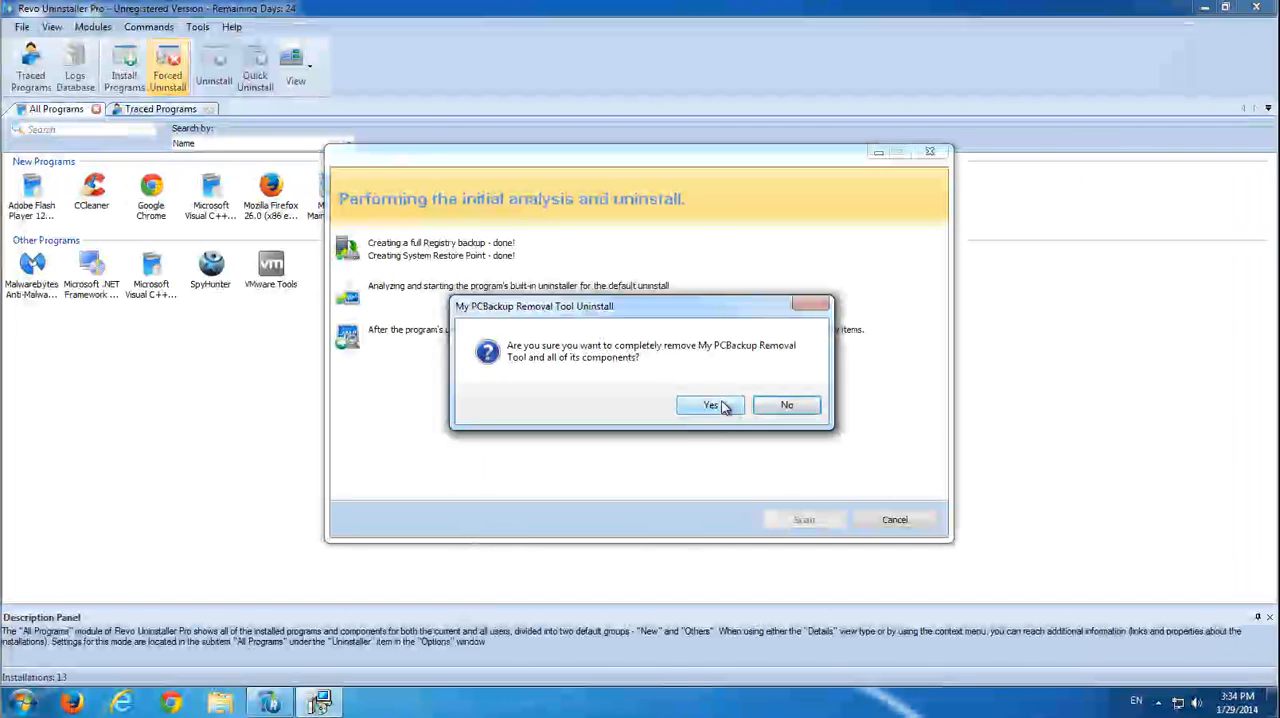
{"action": "left_click", "coordinate": [680, 415]}
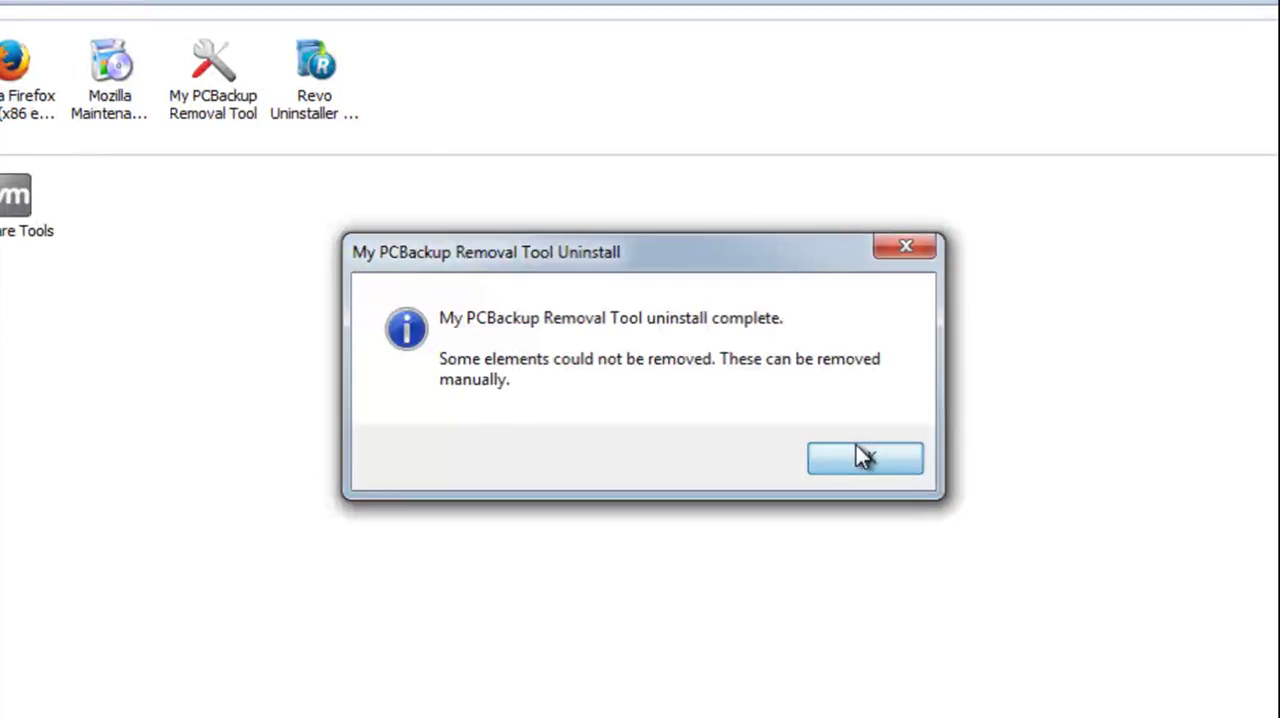
{"action": "left_click", "coordinate": [856, 445]}
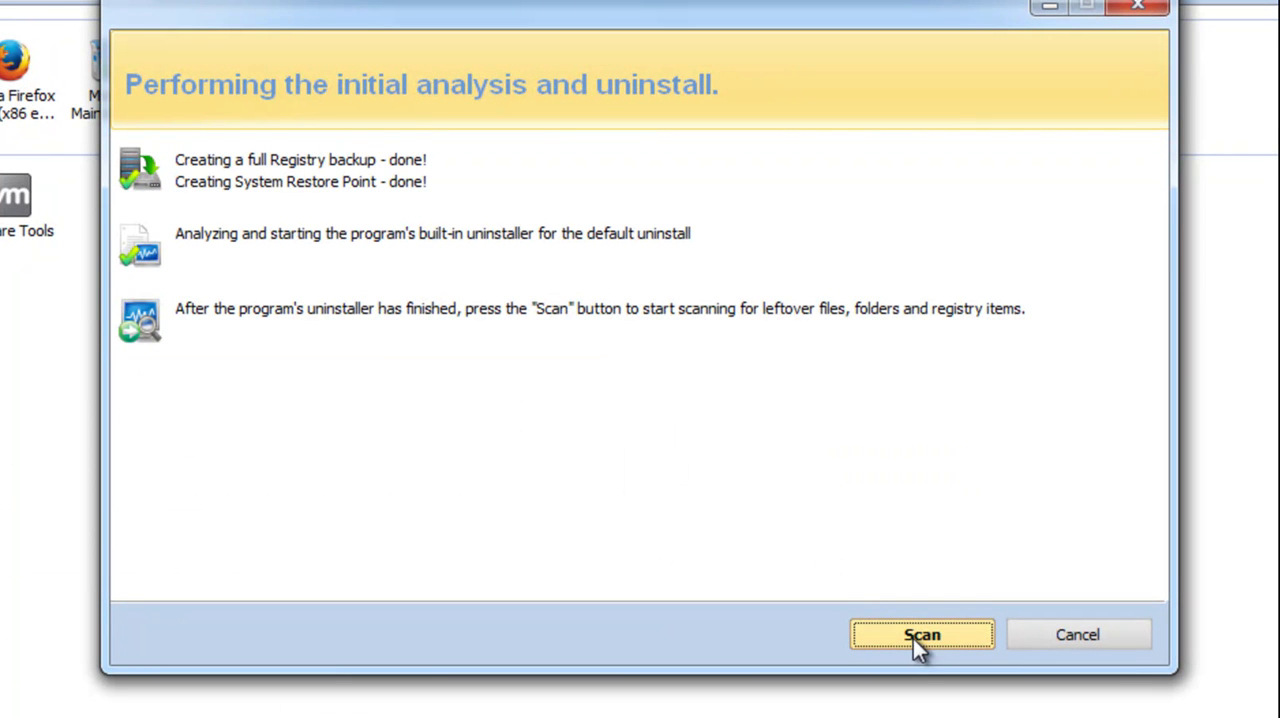
Scan for the tool's leftovers, select all files and folders and delete them.
{"action": "left_click", "coordinate": [913, 638]}
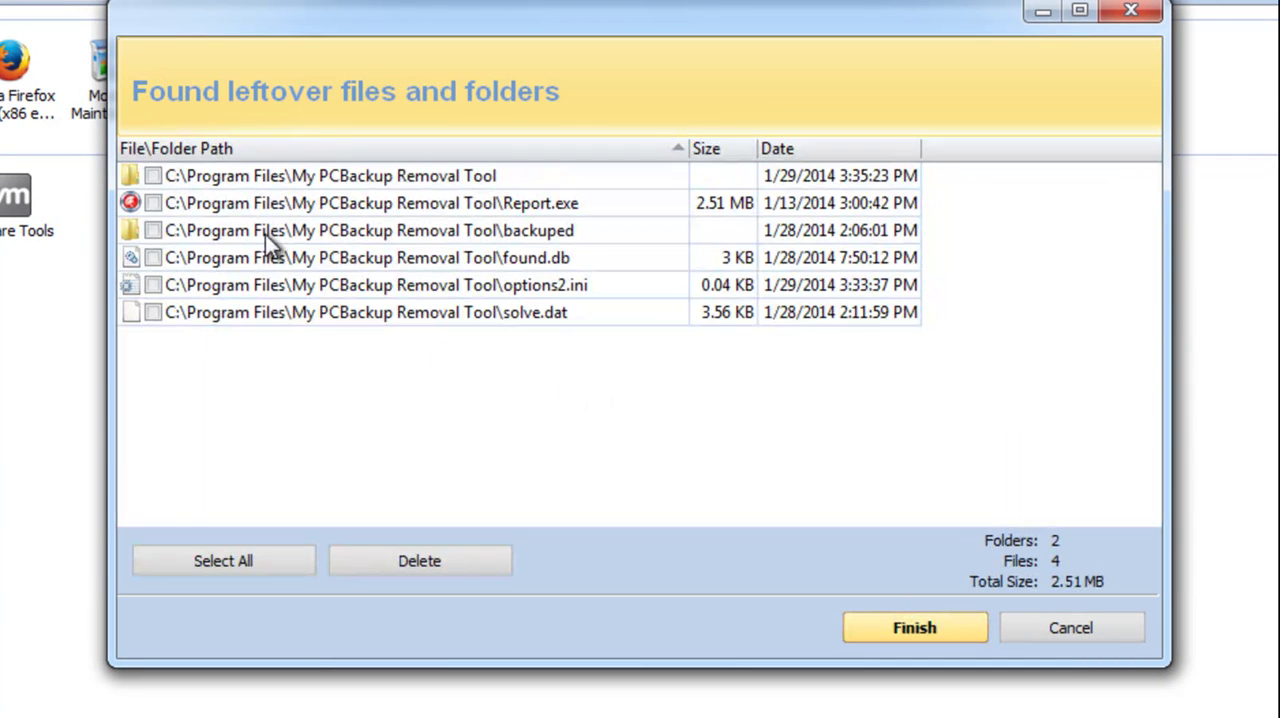
{"action": "left_click", "coordinate": [163, 175]}
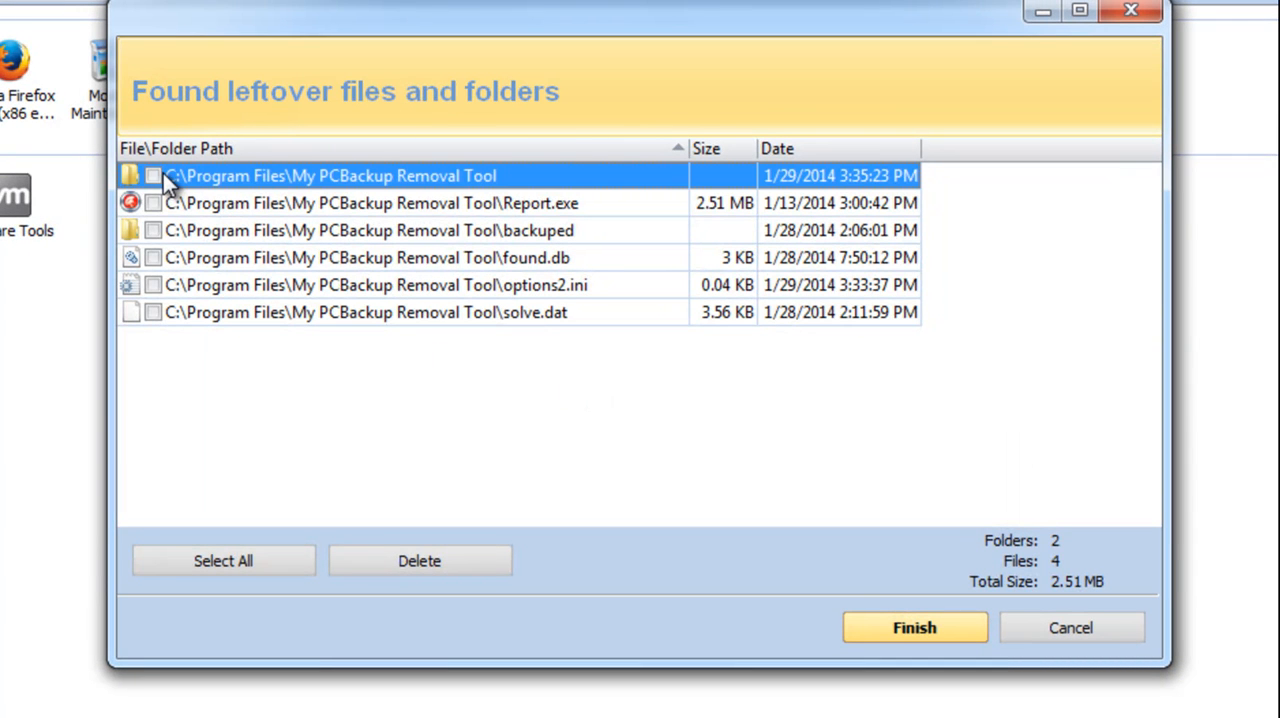
{"action": "left_click", "coordinate": [429, 567]}
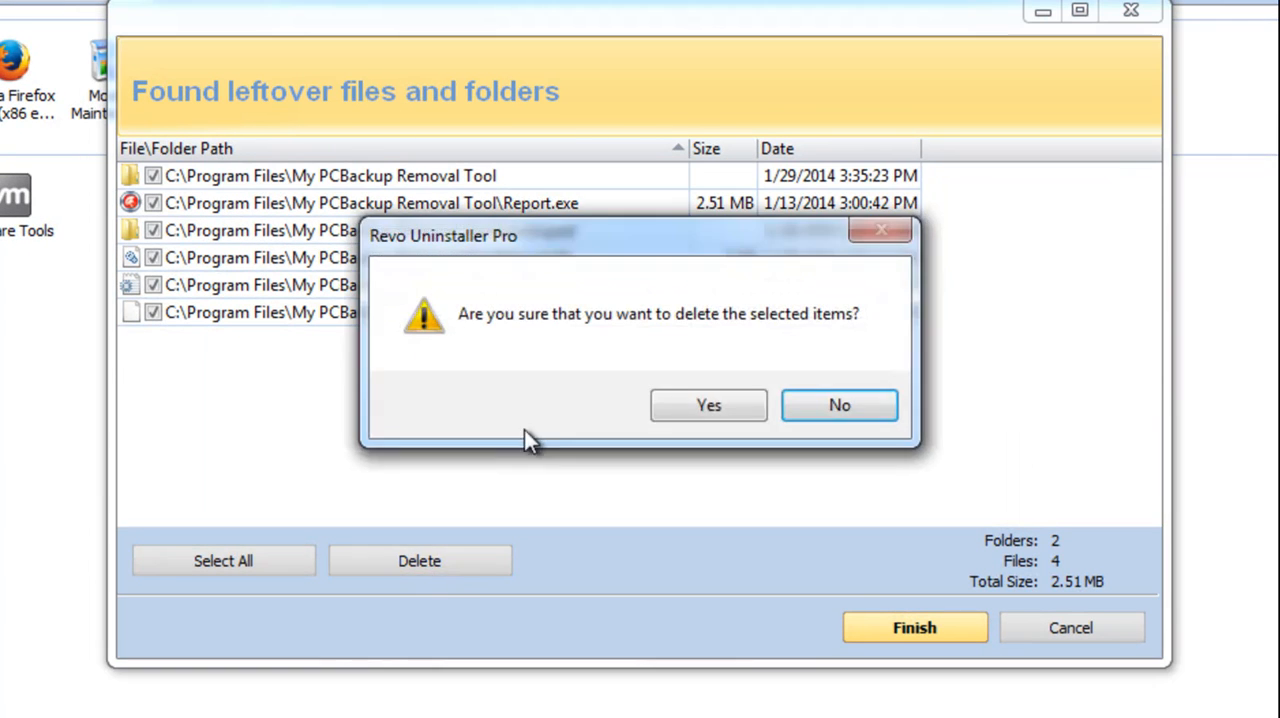
{"action": "left_click", "coordinate": [700, 406]}
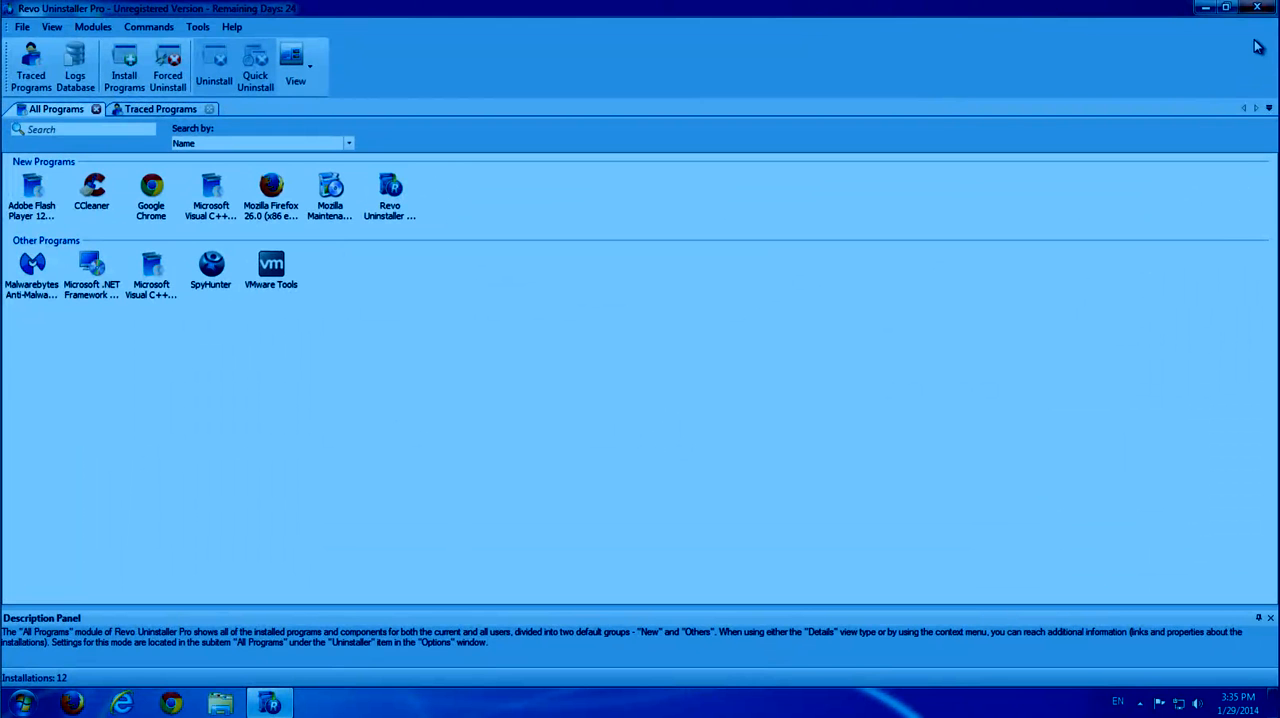
Close Revo Uninstaller Pro, launch CCleaner and scan the registry for issues.
{"action": "left_click", "coordinate": [1257, 8]}
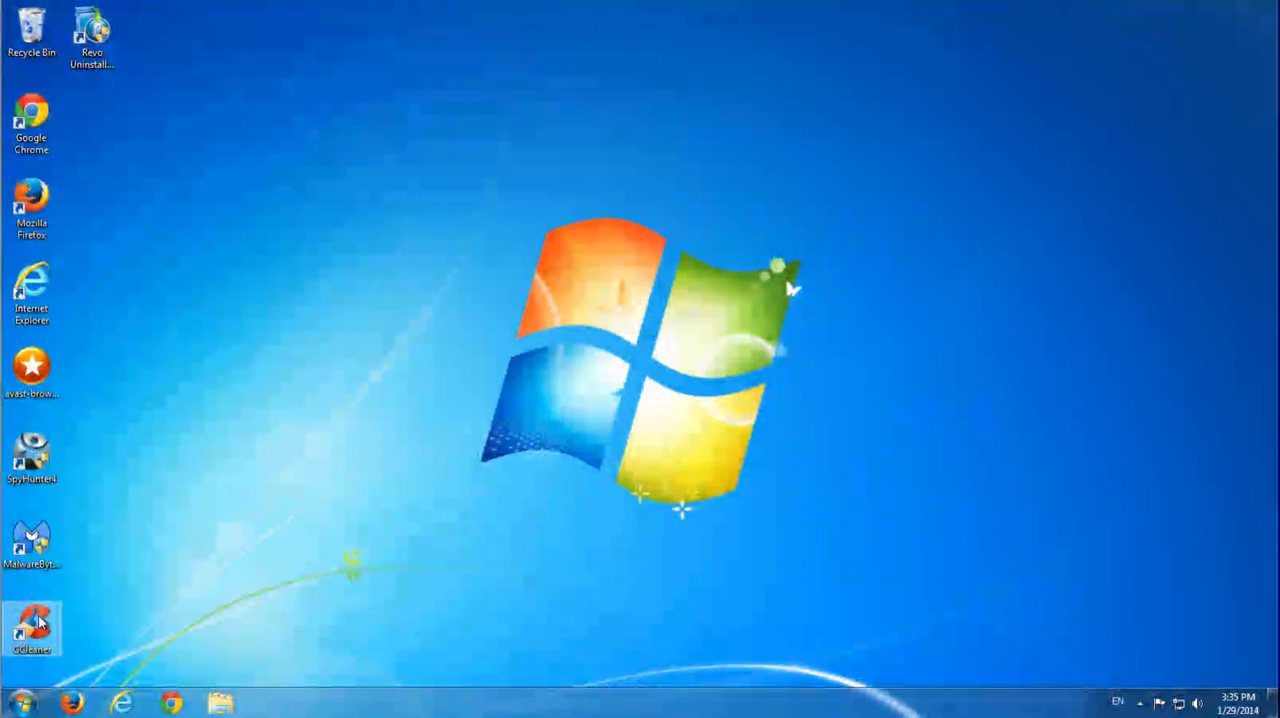
{"action": "double_click", "coordinate": [41, 618]}
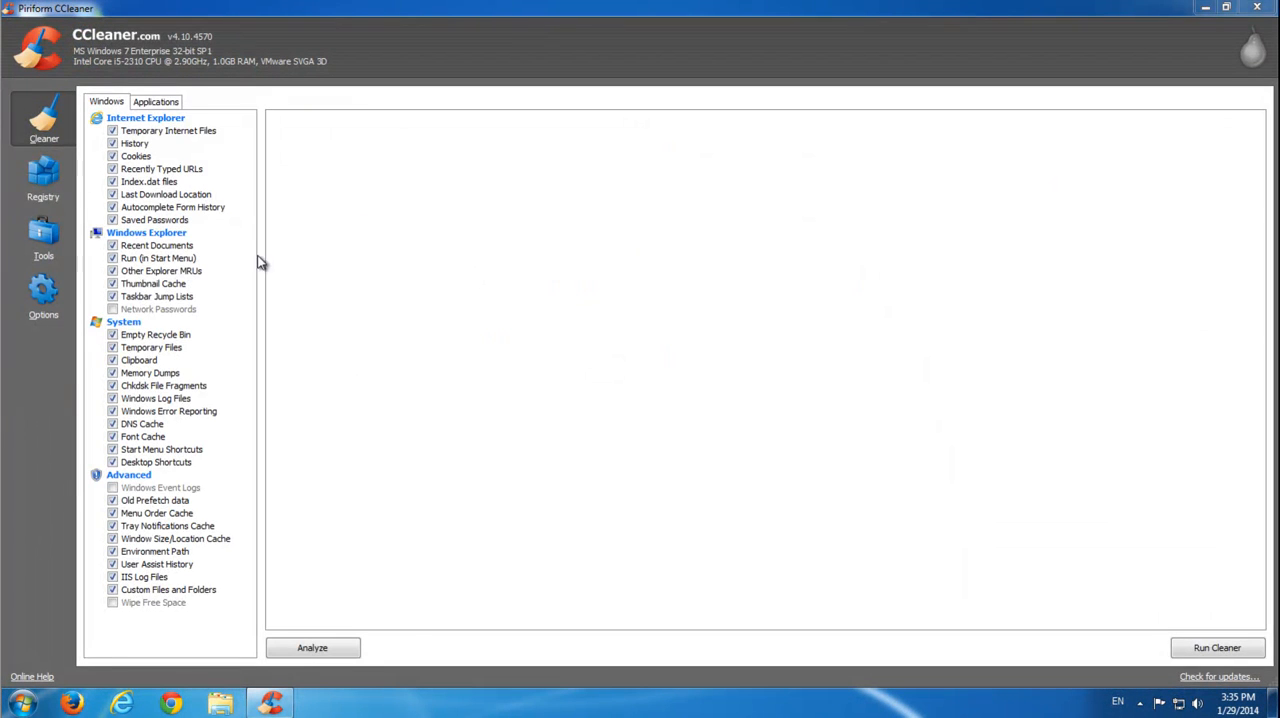
{"action": "left_click", "coordinate": [43, 185]}
{"action": "left_click", "coordinate": [330, 648]}
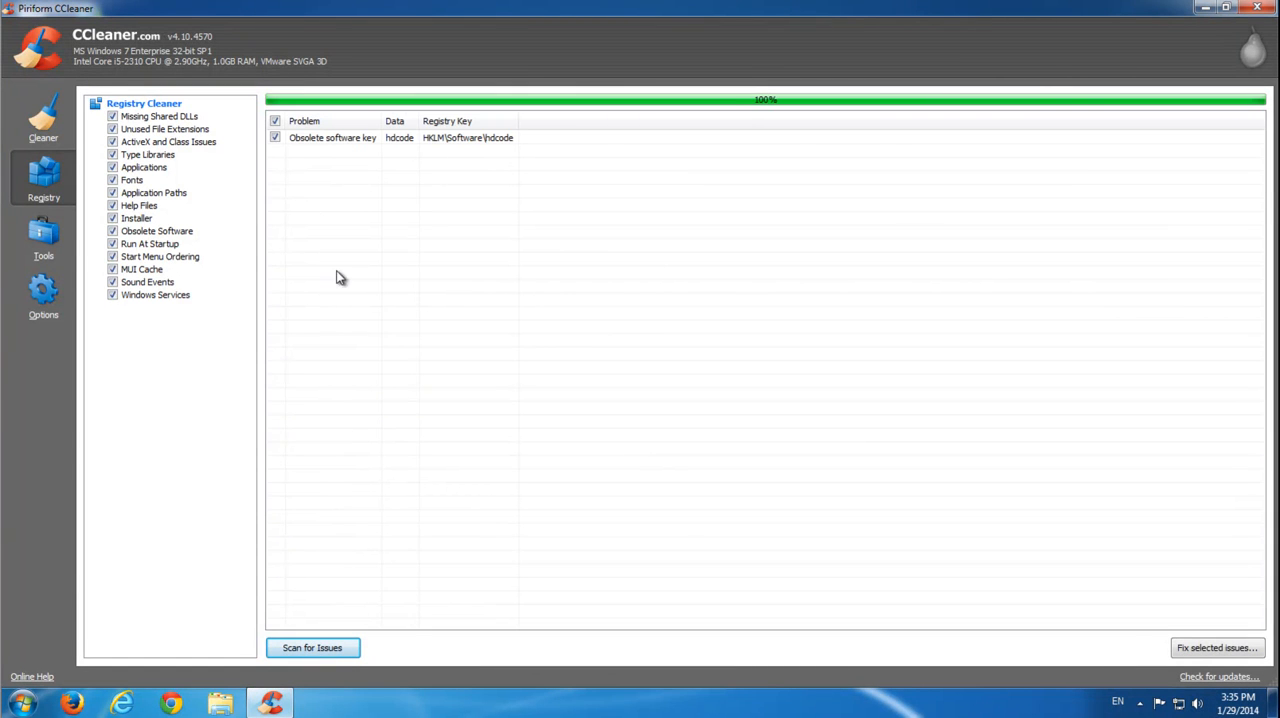
Fix the obsolete hdcode software key without a registry backup, close CCleaner and refresh the desktop.
{"action": "left_click", "coordinate": [1198, 650]}
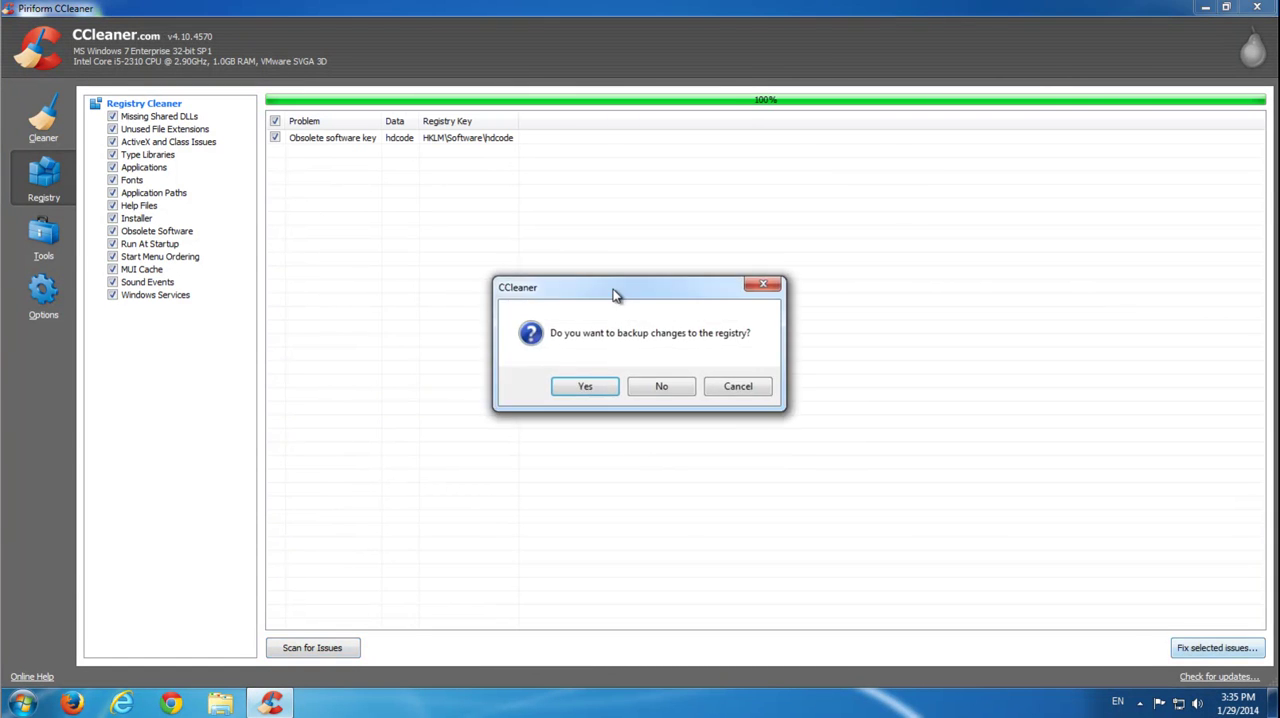
{"action": "left_click", "coordinate": [661, 386]}
{"action": "left_click", "coordinate": [587, 425]}
{"action": "left_click", "coordinate": [775, 425]}
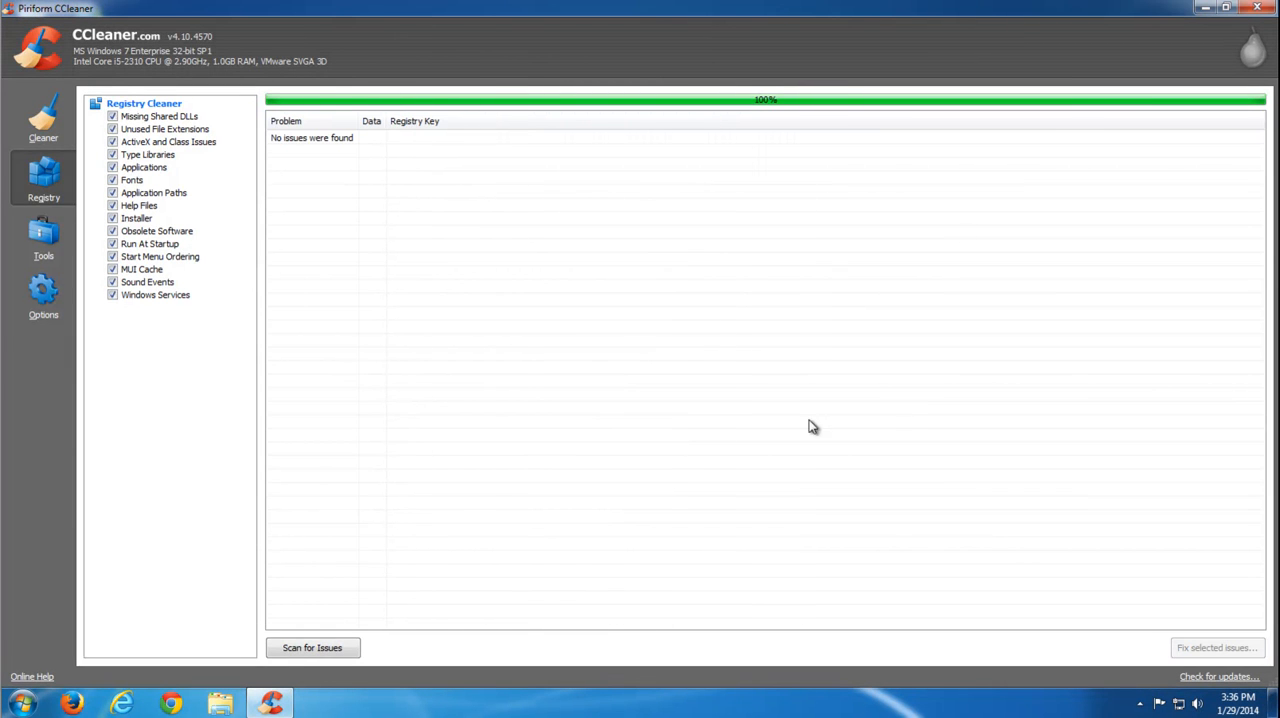
{"action": "left_click", "coordinate": [1257, 8]}
{"action": "right_click", "coordinate": [500, 230]}
{"action": "left_click", "coordinate": [542, 234]}
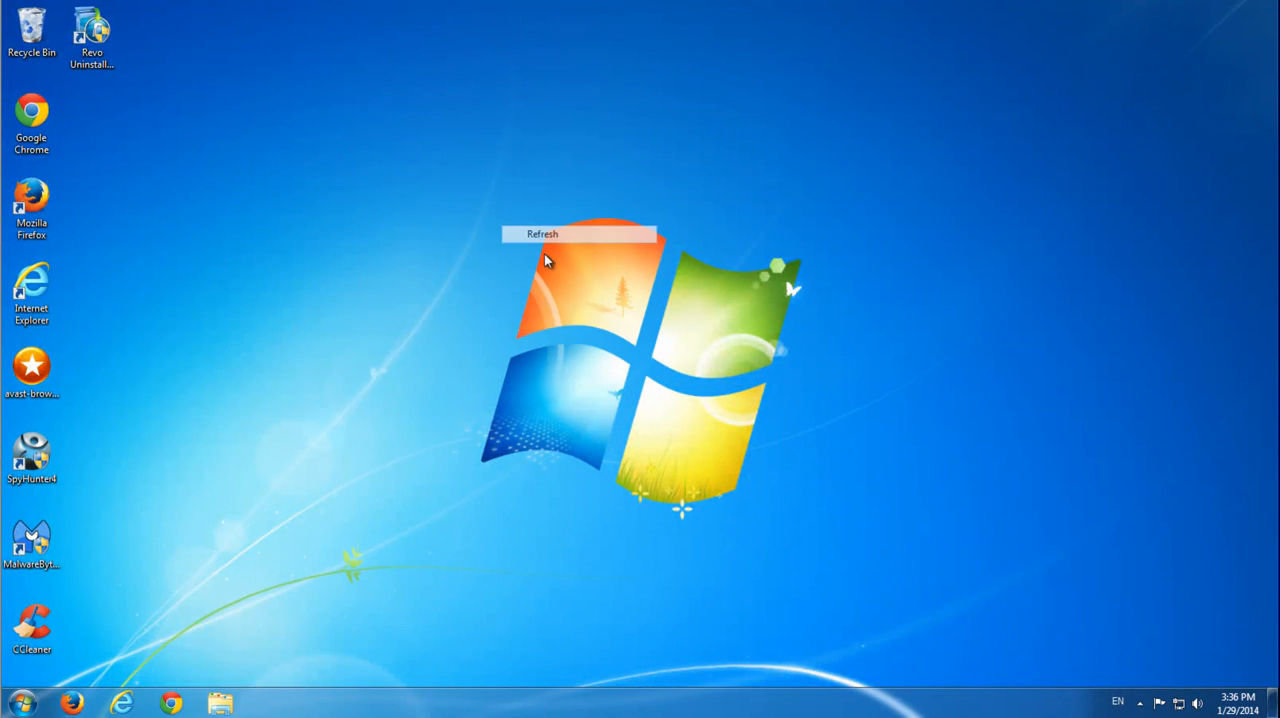